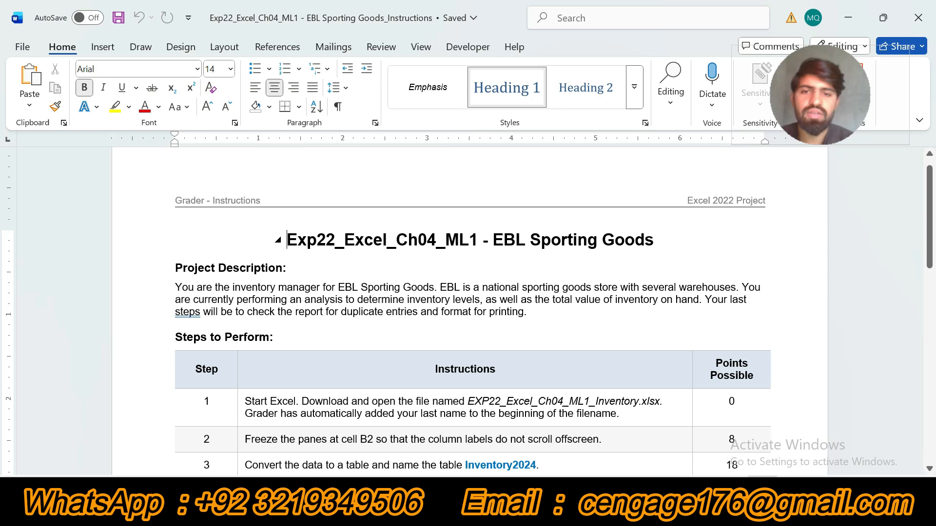
Highlight the document title, the Project Description section and the Steps to Perform heading in yellow.
left_click_drag(287, 240, 662, 240)
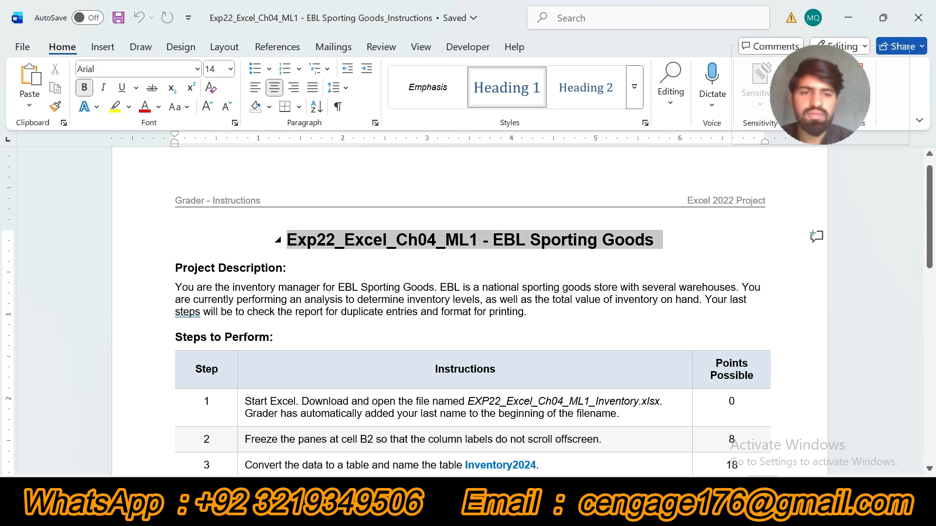
left_click(727, 226)
left_click(600, 271)
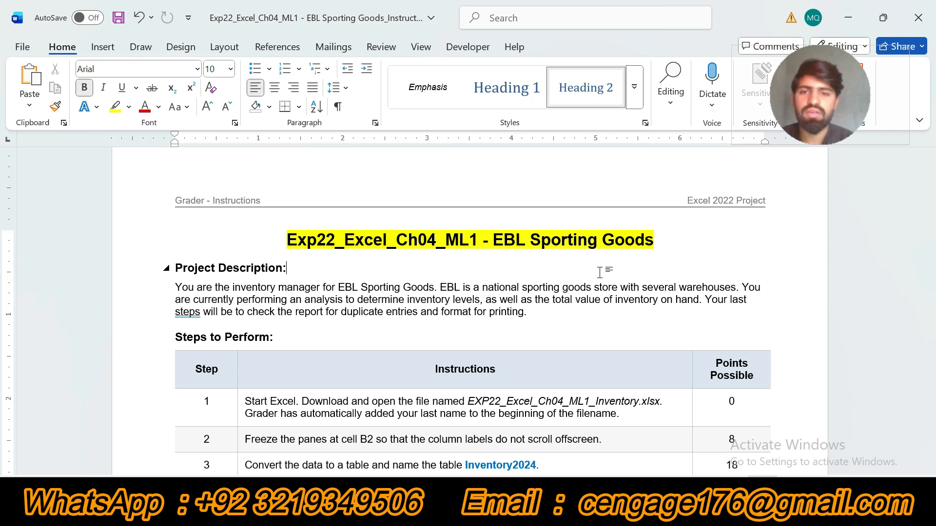
left_click_drag(178, 269, 531, 315)
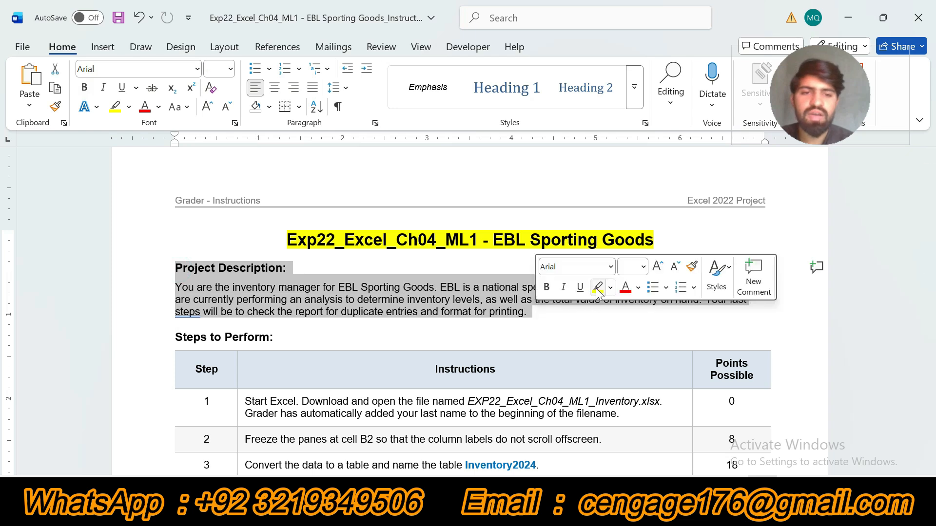
left_click(597, 288)
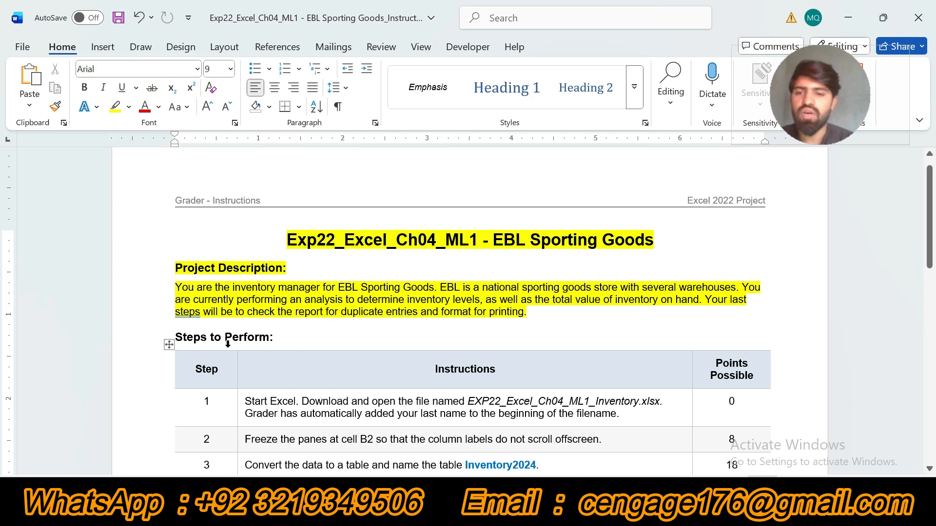
left_click(170, 337)
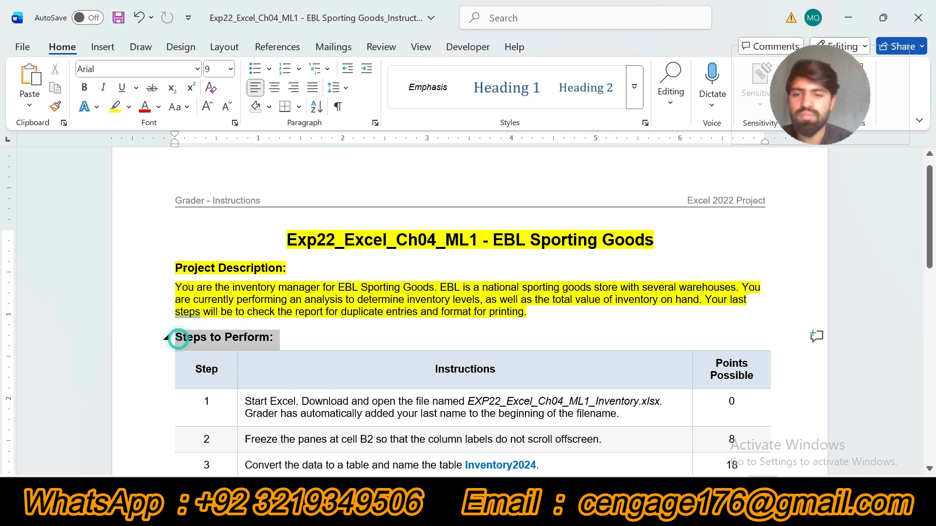
left_click(358, 314)
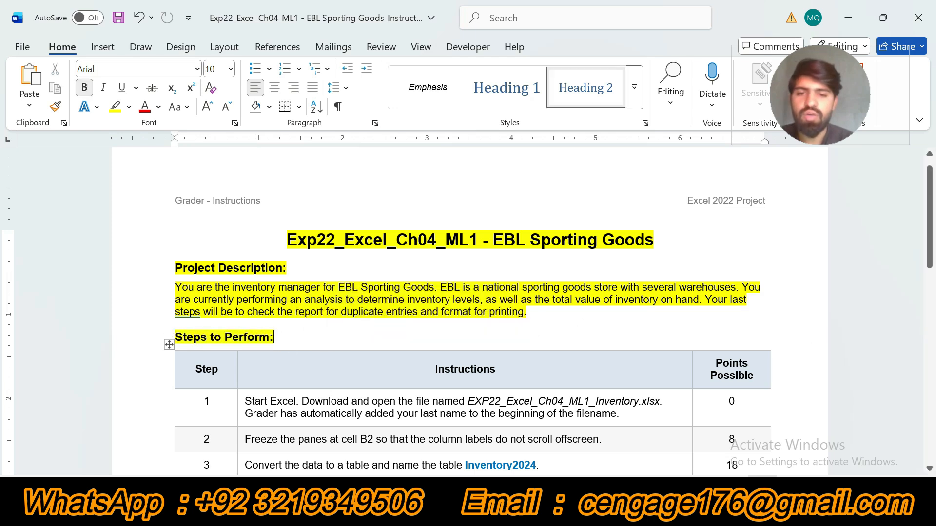
Look through the instructions table and highlight the step 1 instruction about opening the inventory file in yellow.
left_click_drag(934, 211, 933, 351)
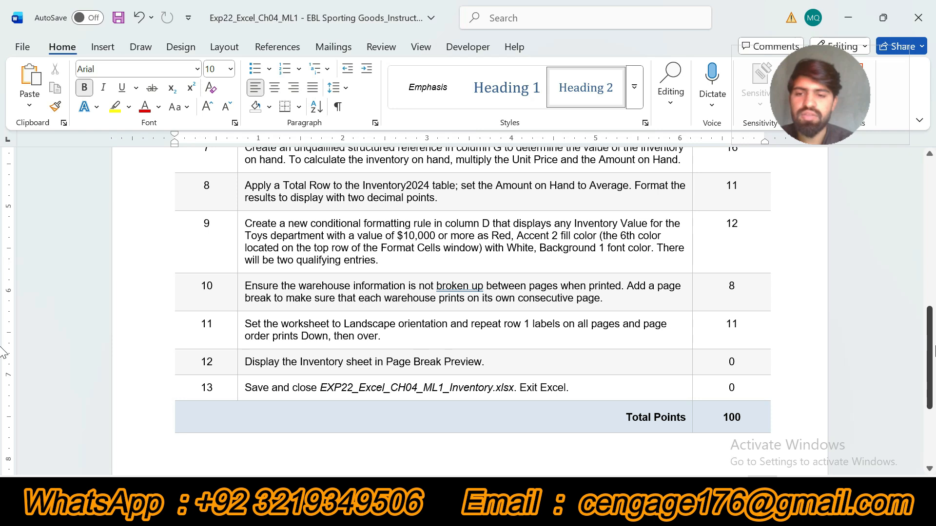
left_click_drag(933, 351, 934, 250)
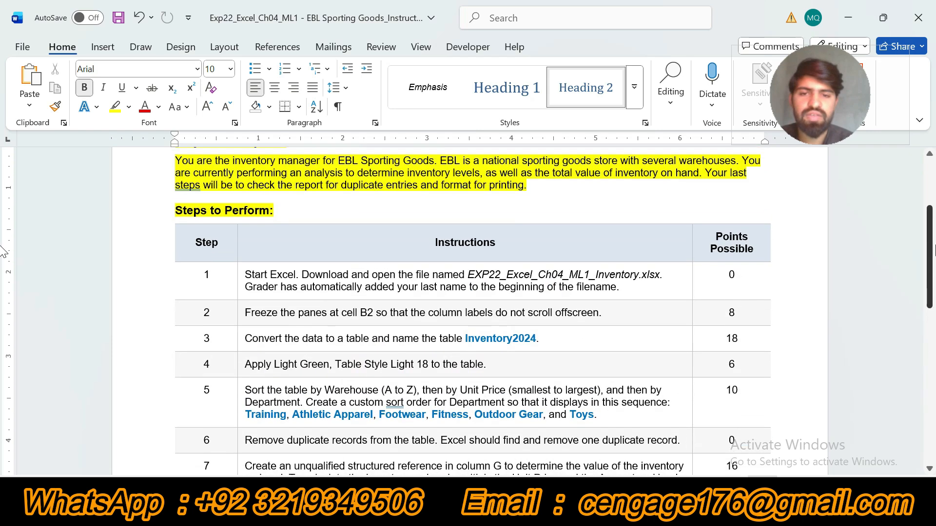
left_click(241, 283)
left_click(305, 258)
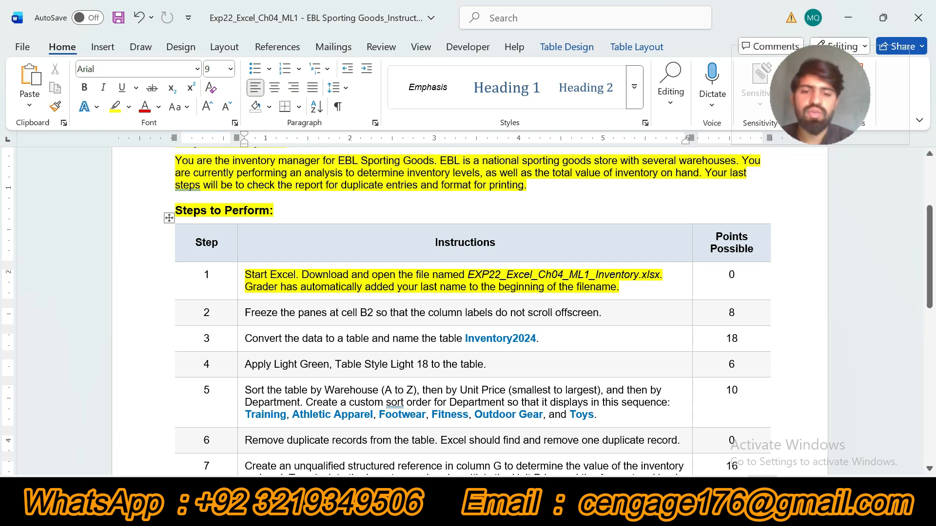
Switch to File Explorer, open the Excel inventory workbook from the Exp22_Excel_Ch04_ML1 - EBL Sporting Goods ZIP archive, and close the archive window.
left_click(419, 510)
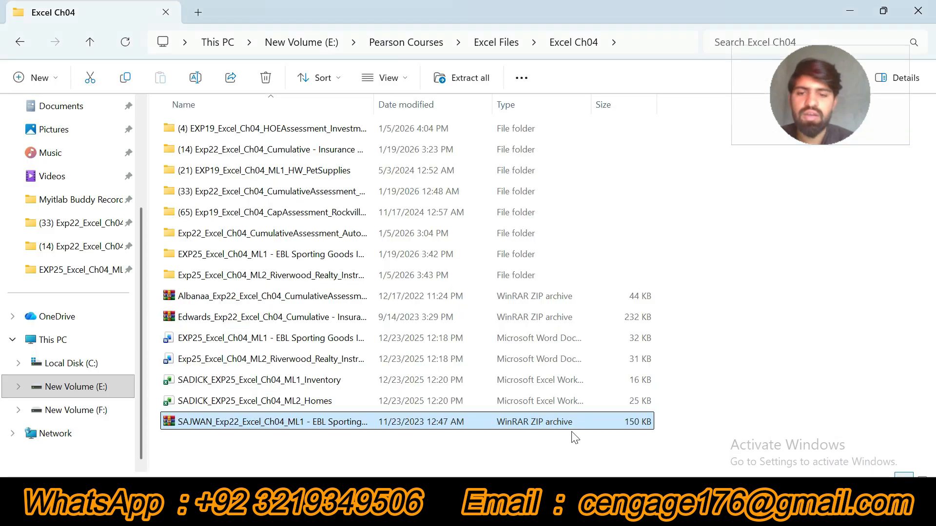
key("Return")
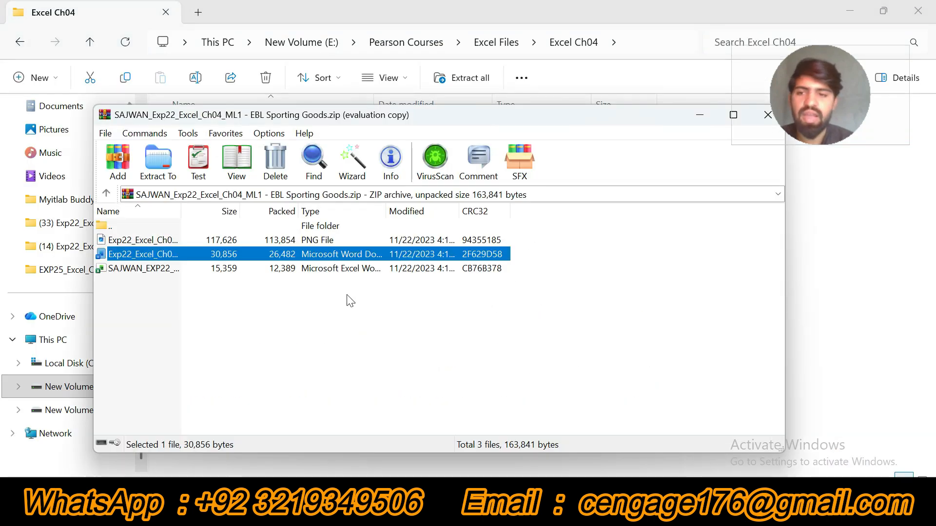
double_click(179, 268)
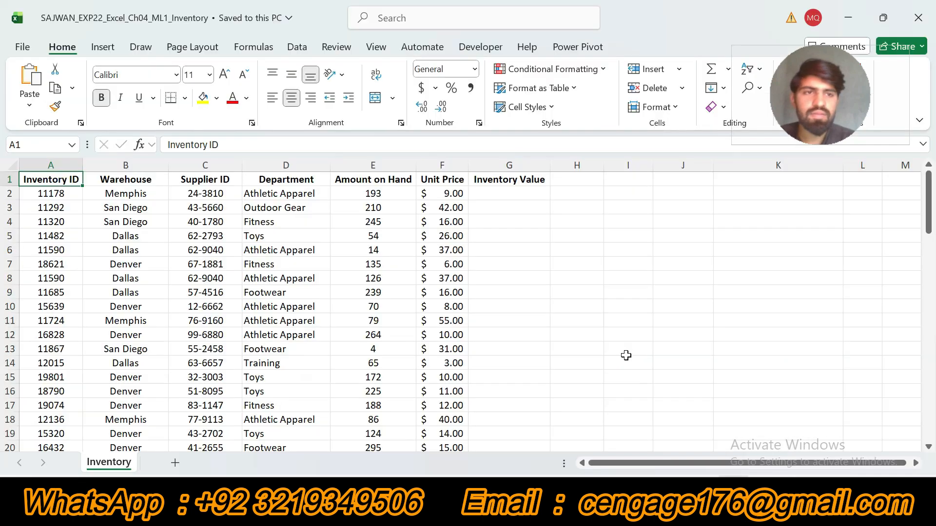
left_click(623, 502)
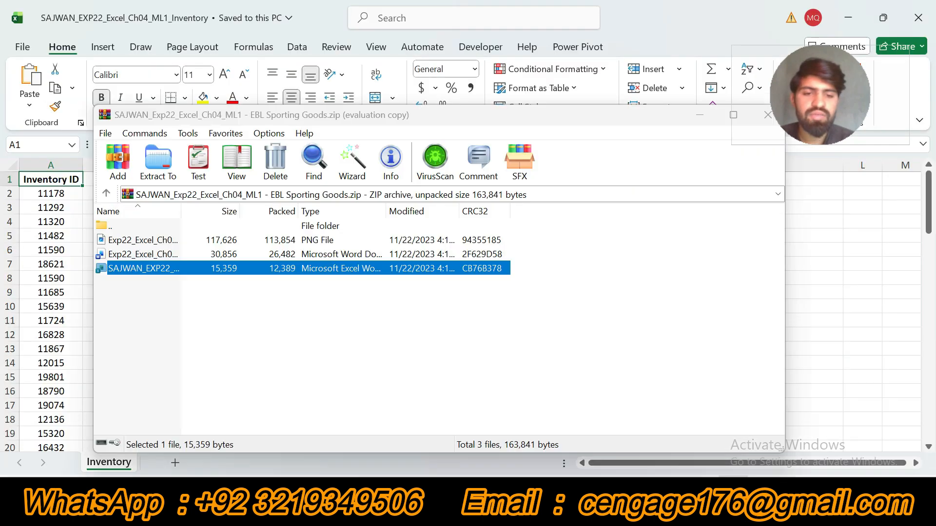
left_click_drag(680, 125, 577, 123)
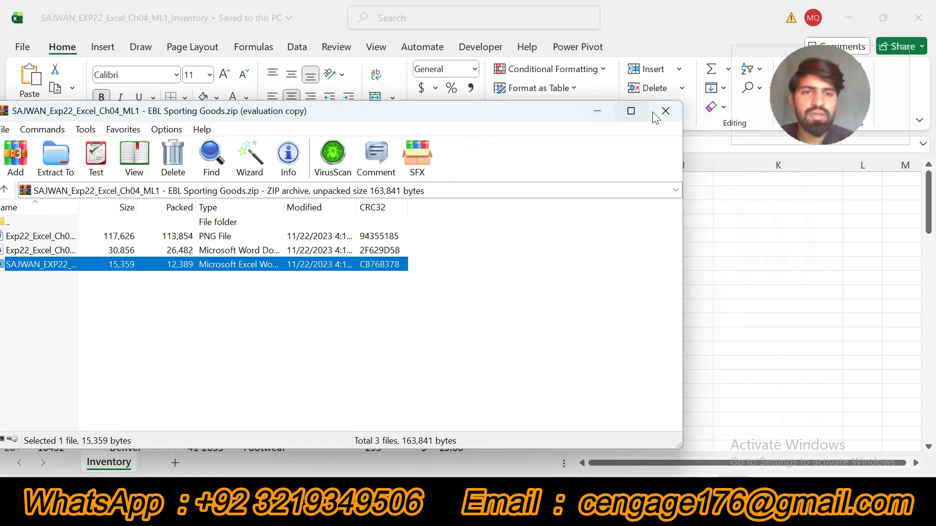
left_click(665, 114)
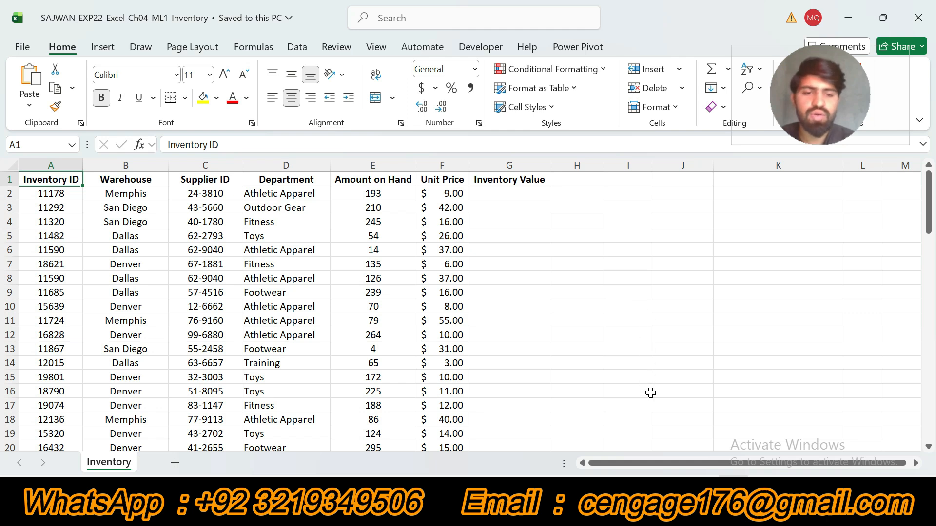
Return to the Word instructions, undo the step 1 highlight, and highlight the step 2 instruction in yellow.
left_click(585, 509)
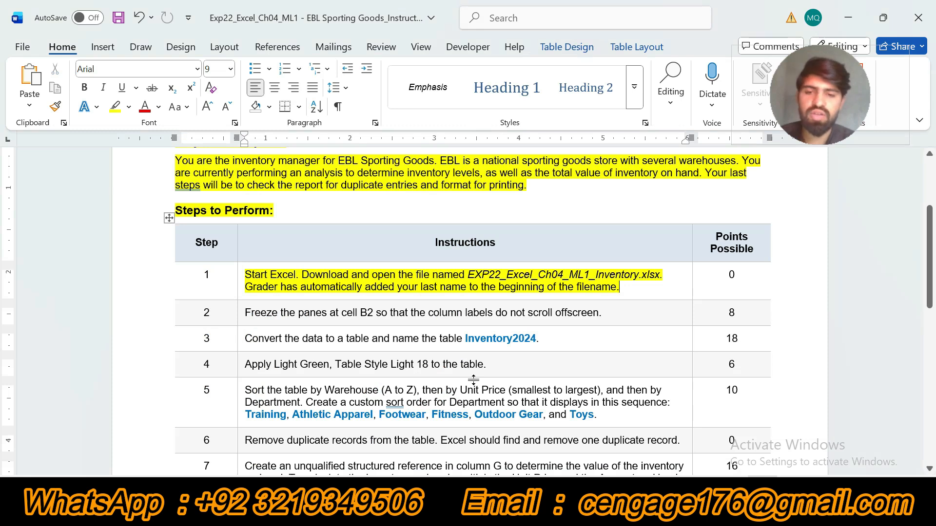
key("ctrl+z")
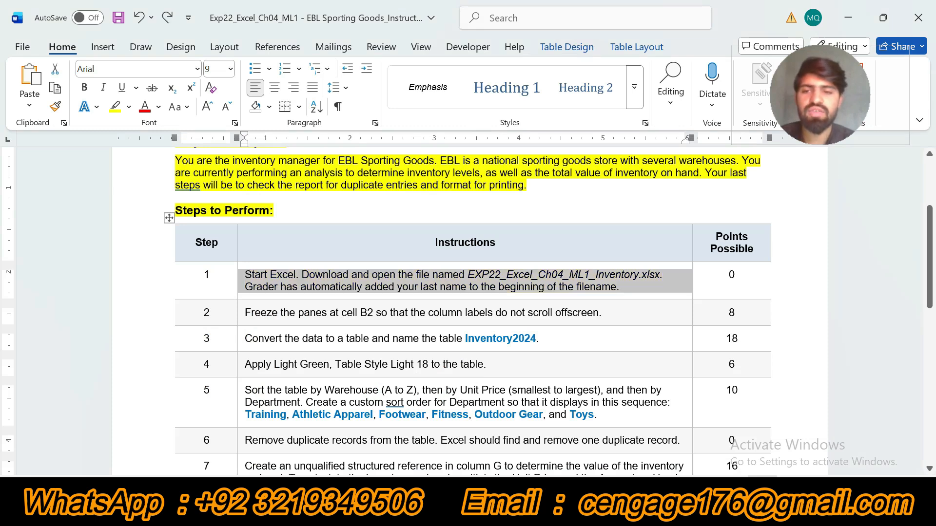
left_click(239, 314)
left_click(302, 294)
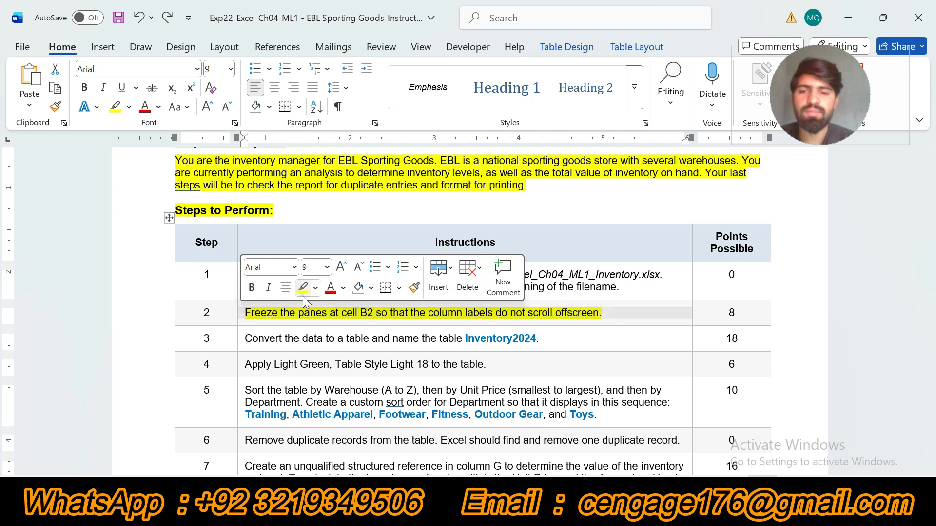
left_click_drag(935, 251, 935, 284)
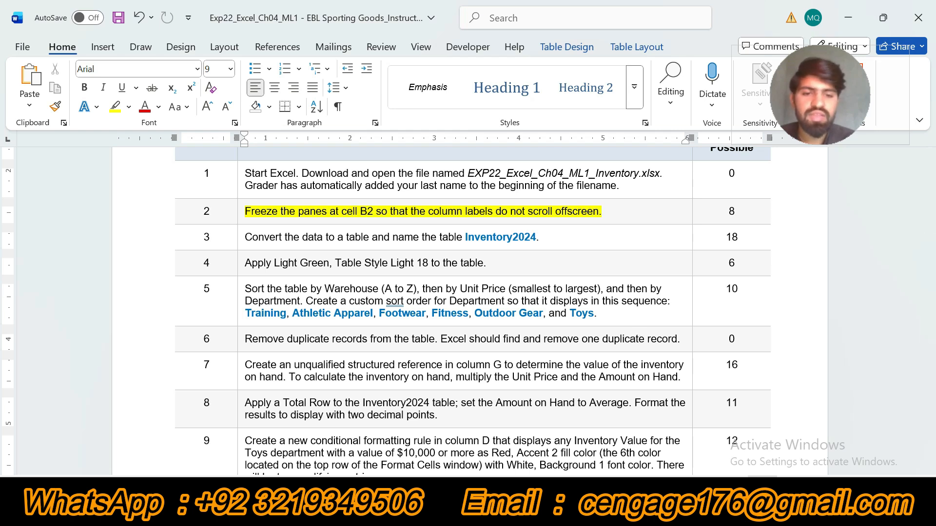
Switch to the Excel workbook and freeze the panes of the Inventory sheet at cell B2.
key("alt+Tab")
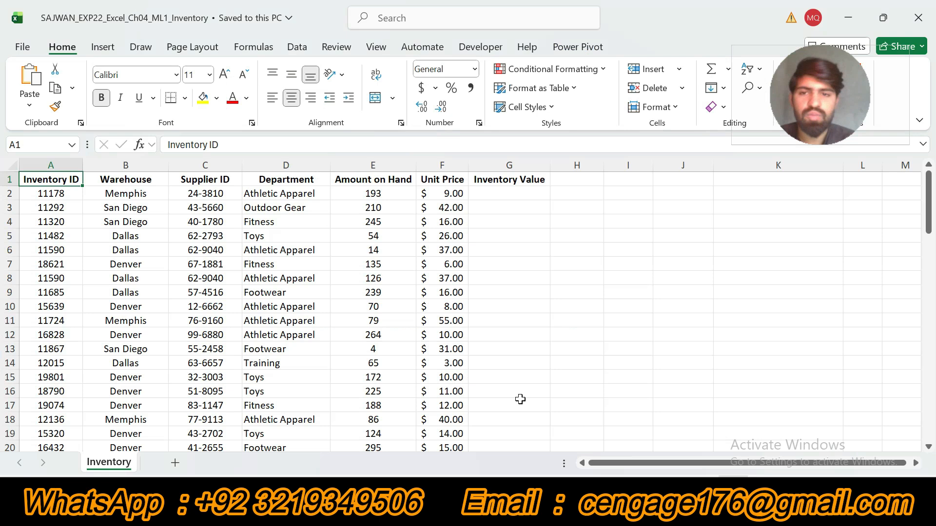
left_click(130, 195)
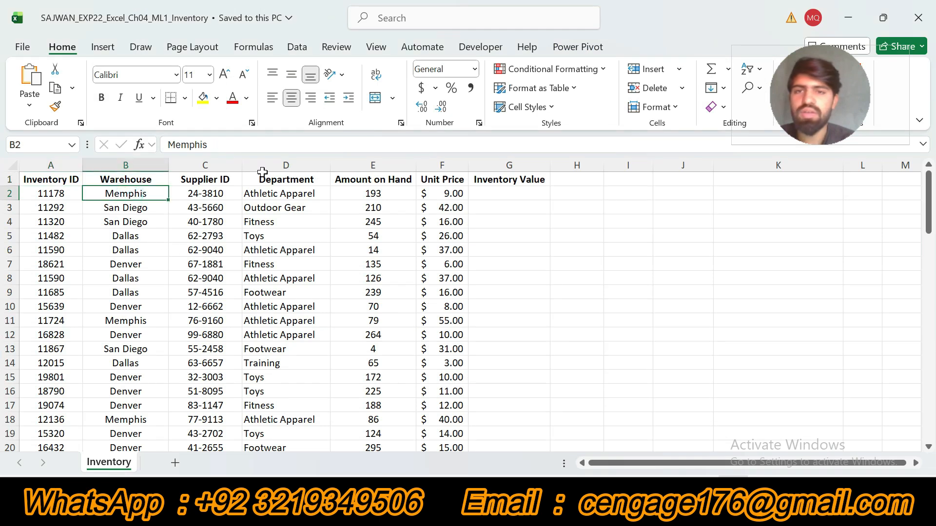
left_click(376, 48)
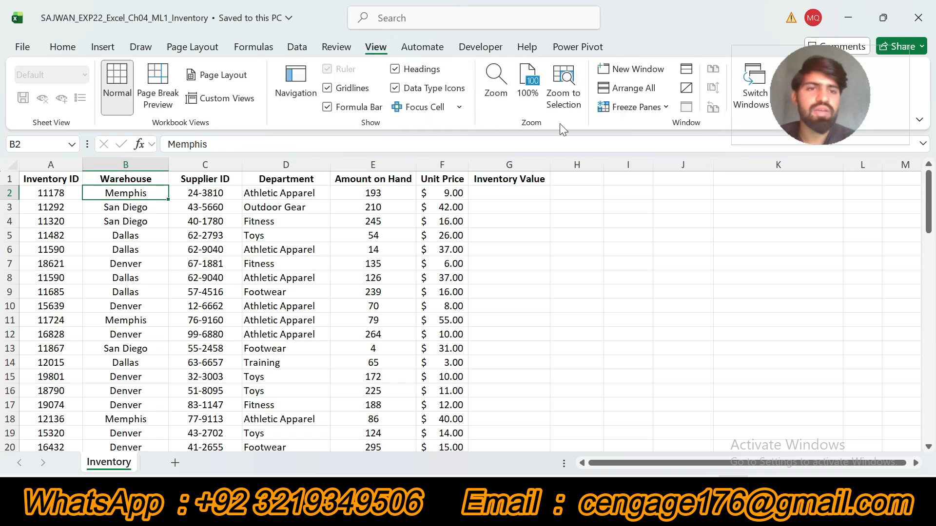
left_click(666, 108)
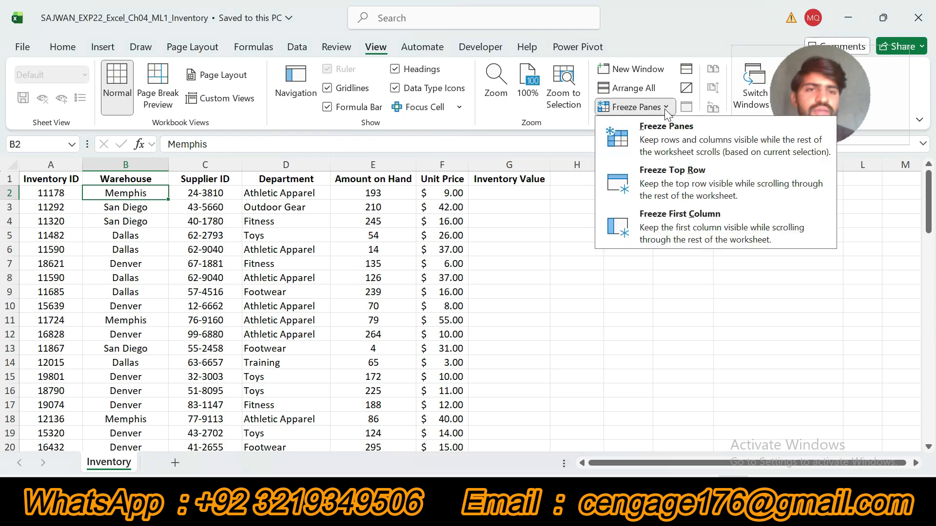
left_click(675, 144)
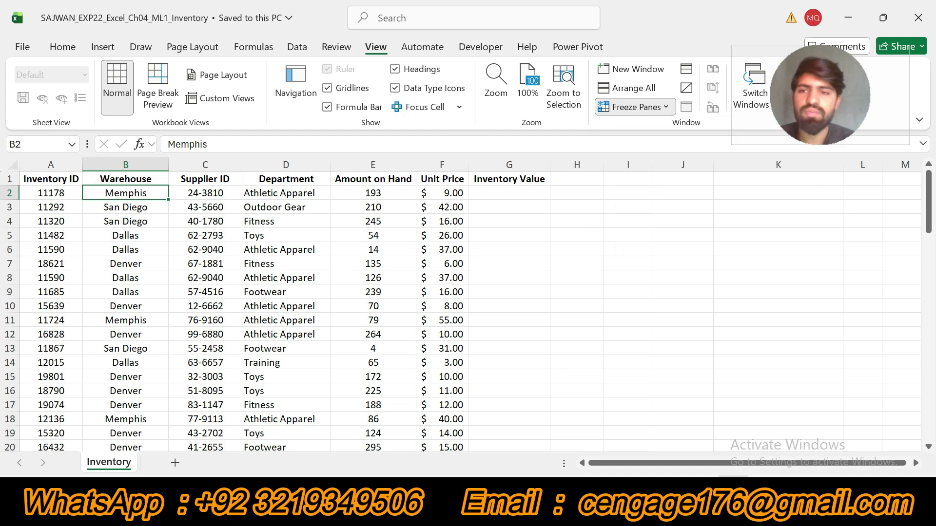
left_click(651, 111)
left_click(658, 324)
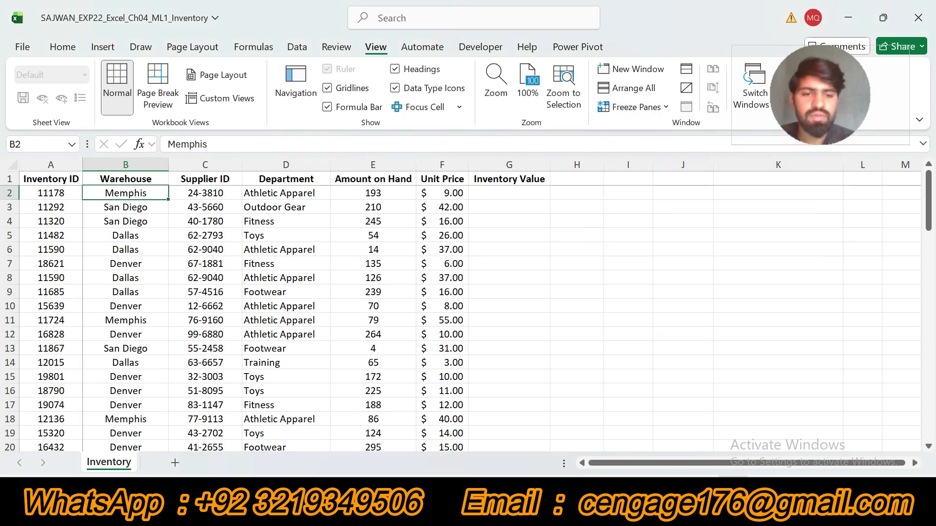
Recheck the freeze instruction in Word, and in Excel unfreeze the Inventory sheet's panes and freeze them again at cell B2.
key("alt+Tab")
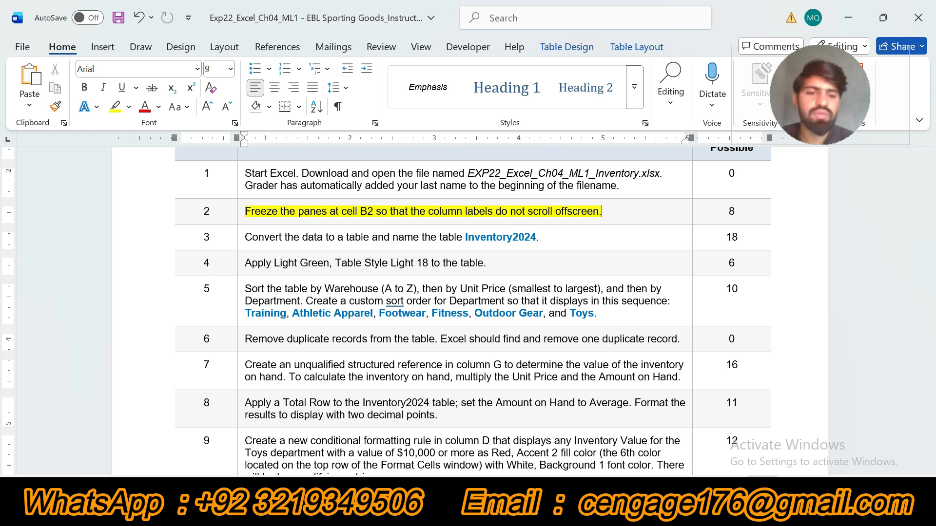
key("alt+Tab")
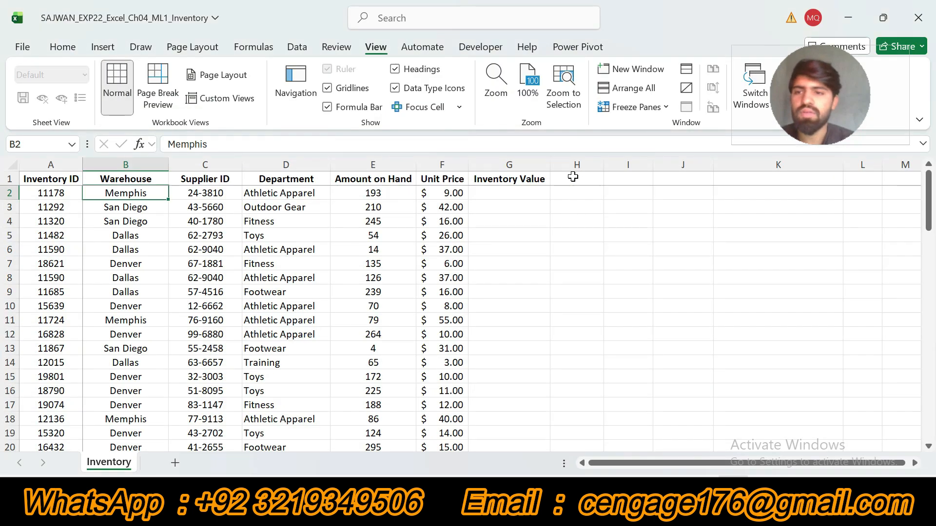
left_click(654, 107)
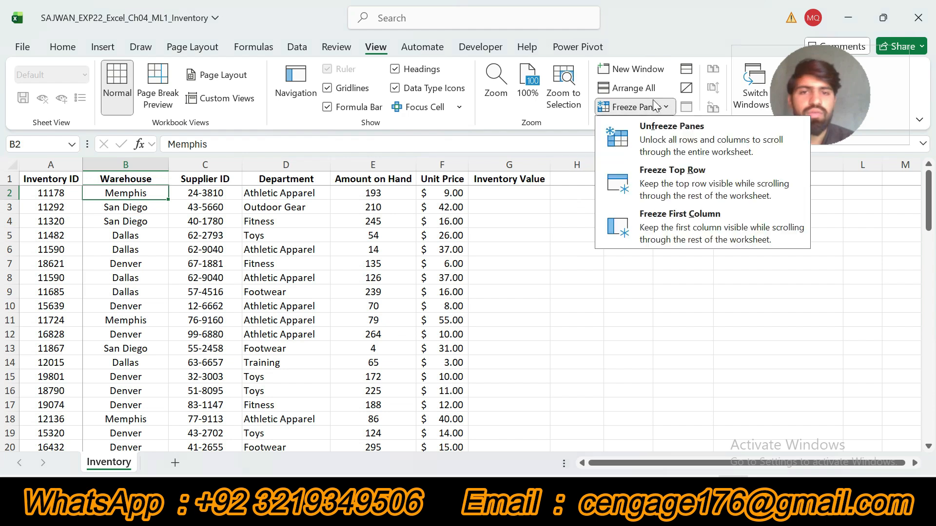
left_click(660, 145)
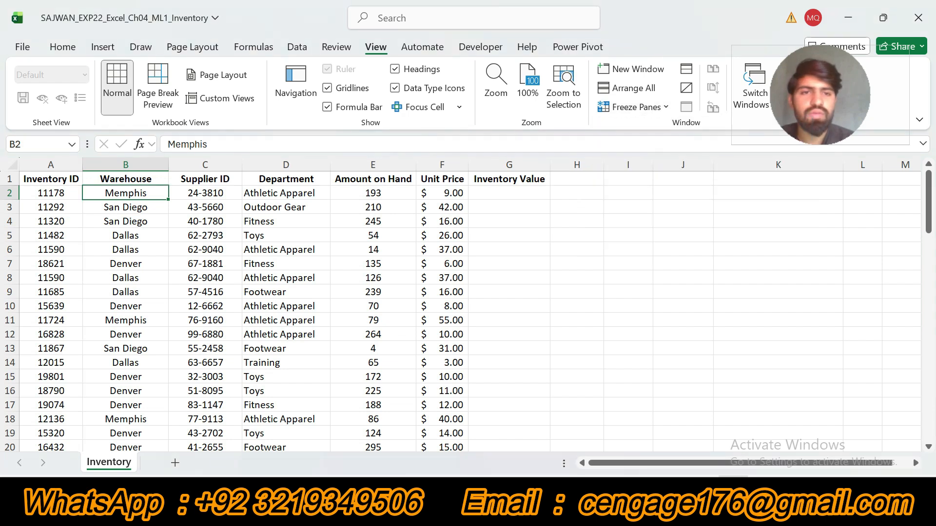
left_click(659, 112)
left_click(668, 172)
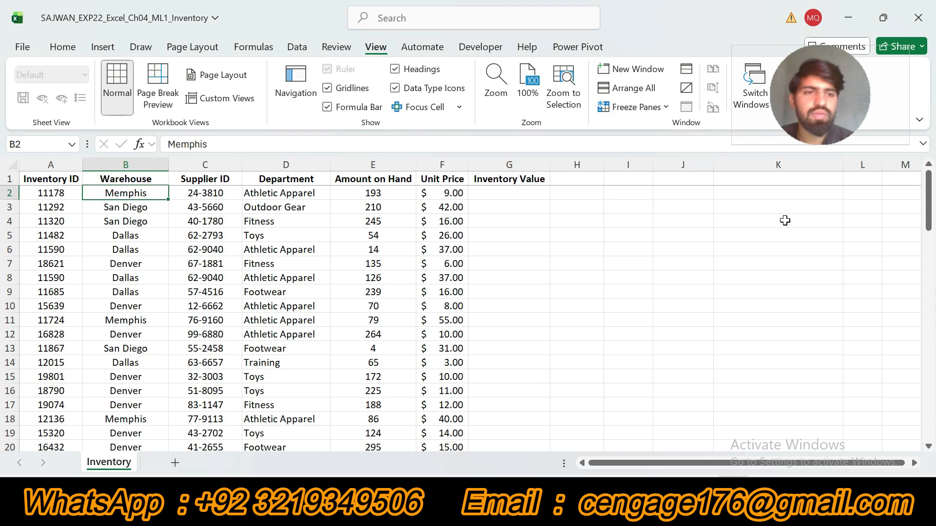
mouse_move(920, 193)
left_mouse_down()
mouse_move(920, 446)
mouse_move(920, 190)
mouse_move(920, 432)
mouse_move(933, 204)
mouse_move(933, 438)
mouse_move(934, 194)
left_mouse_up()
Return to the Word instructions, undo the step 2 highlight, and highlight the step 3 instruction about the Inventory2024 table in yellow.
left_click(629, 510)
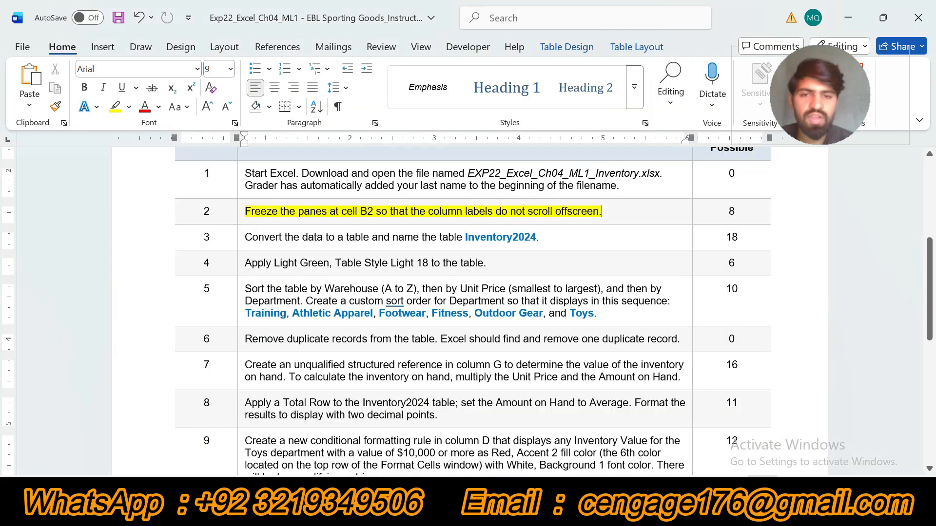
key("ctrl+z")
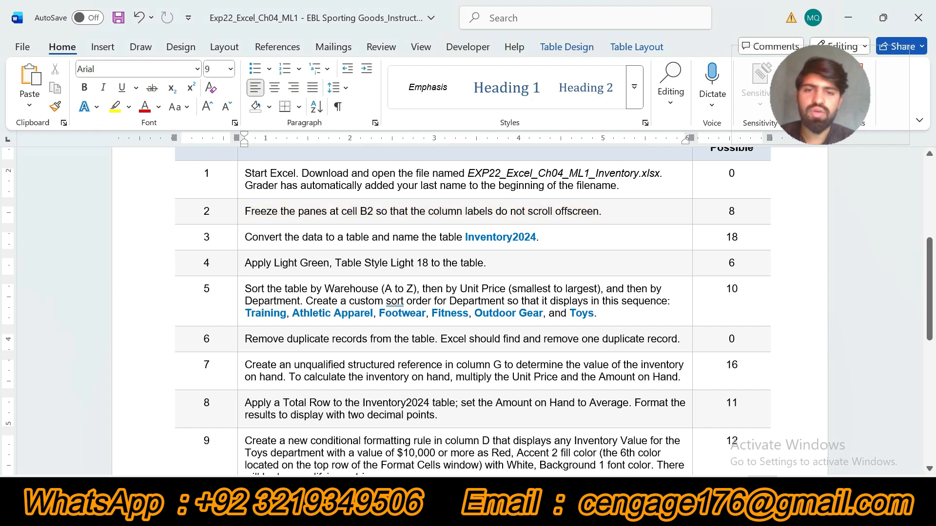
left_click(236, 234)
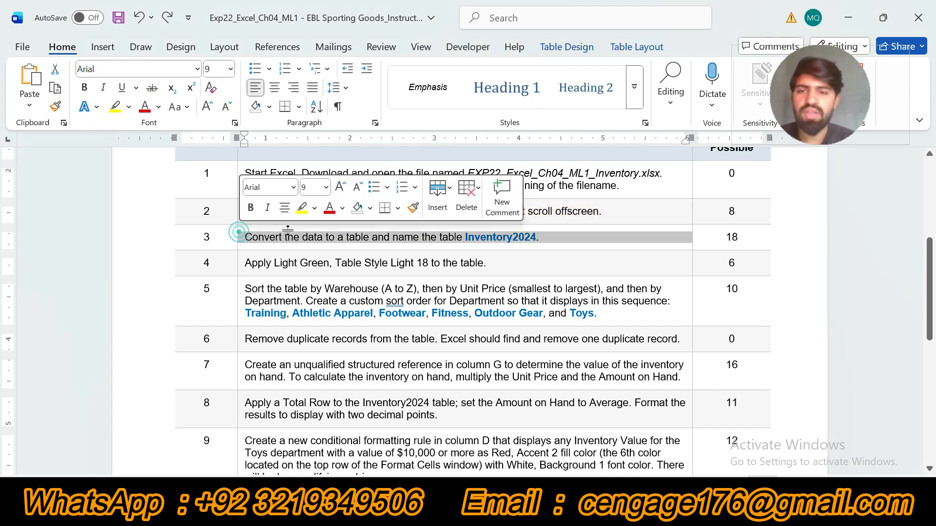
left_click(304, 209)
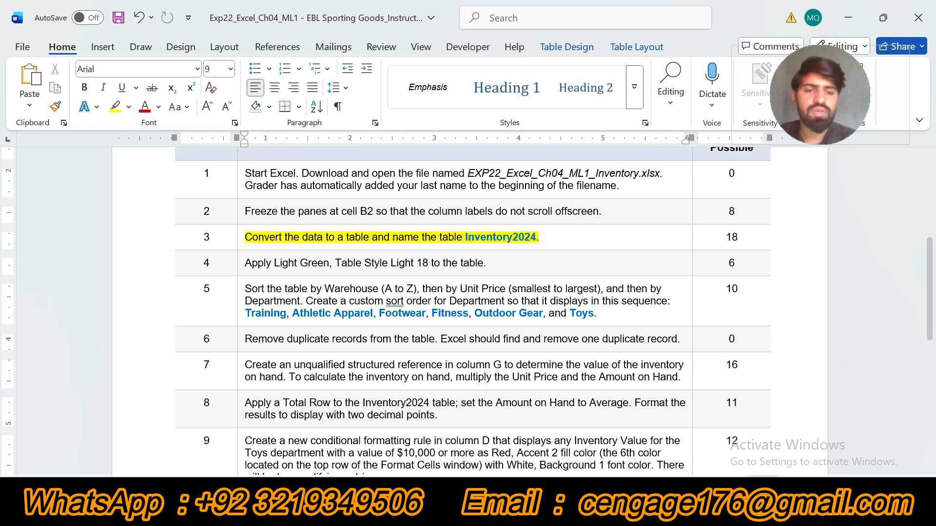
Switch to the Excel workbook and convert the Inventory data in A1:G80 to a table with headers.
left_click(733, 500)
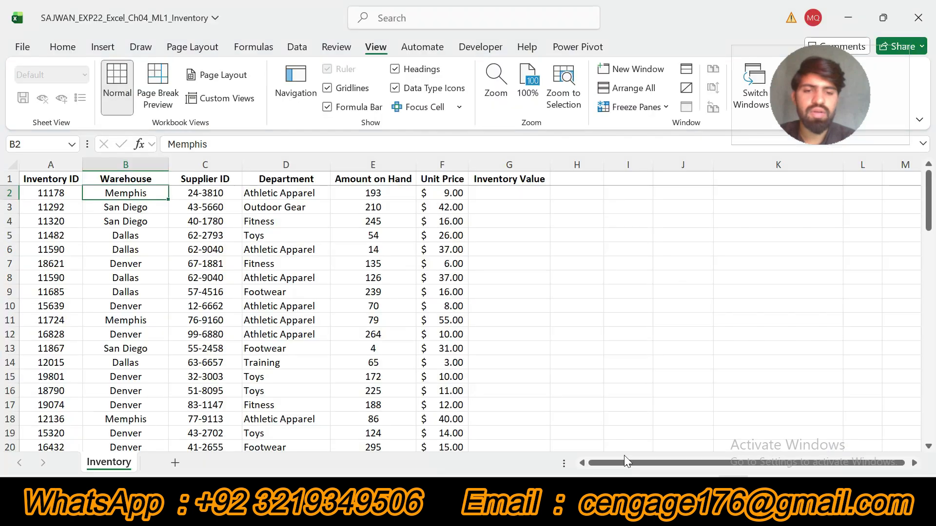
left_click(105, 51)
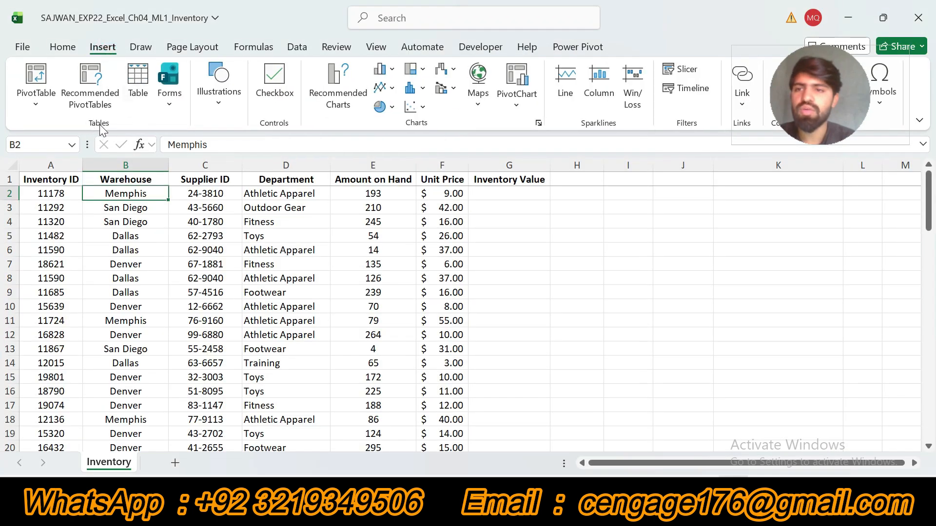
left_click(138, 85)
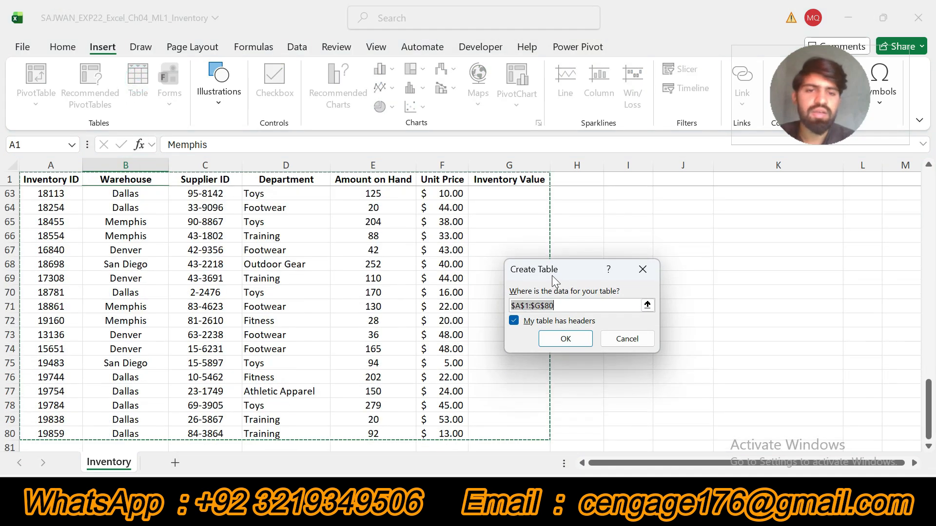
left_click(564, 339)
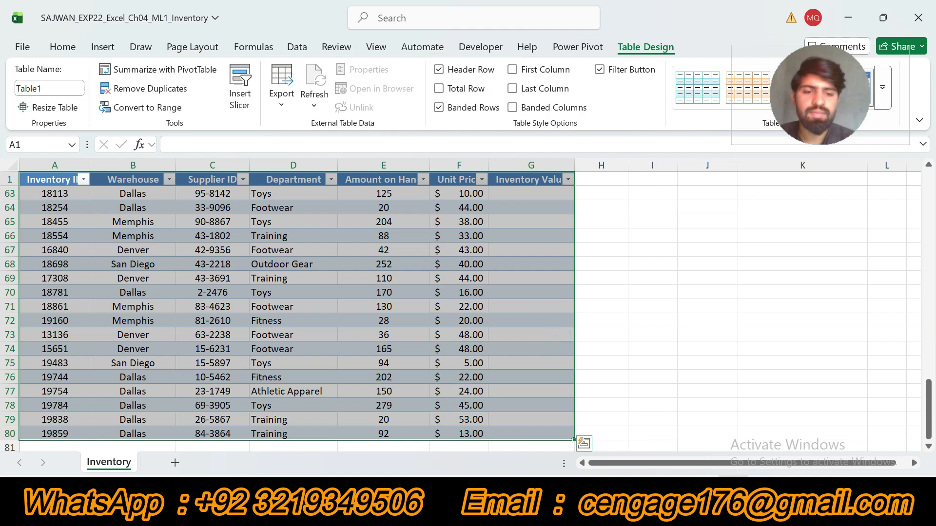
Check the required table name in the Word instructions, and in Excel rename the new table as Inventory2024.
key("alt+Tab")
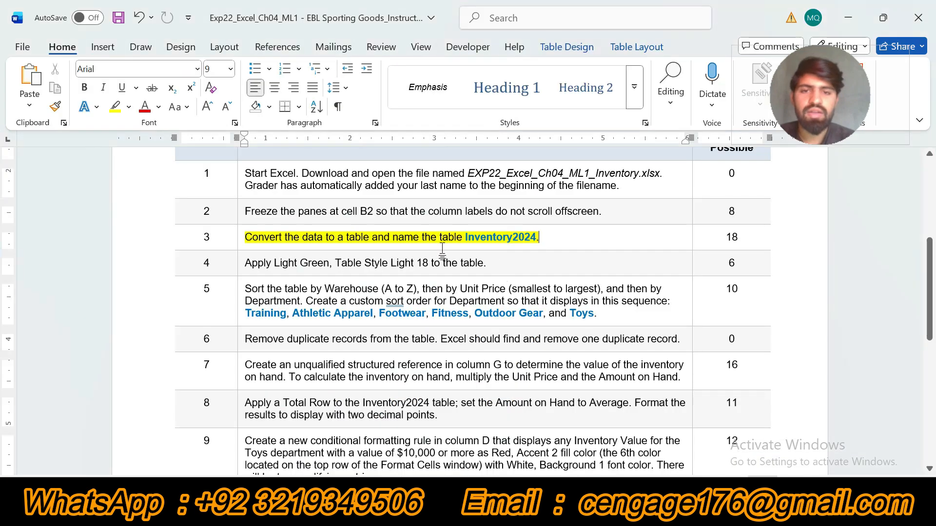
left_click_drag(466, 237, 535, 237)
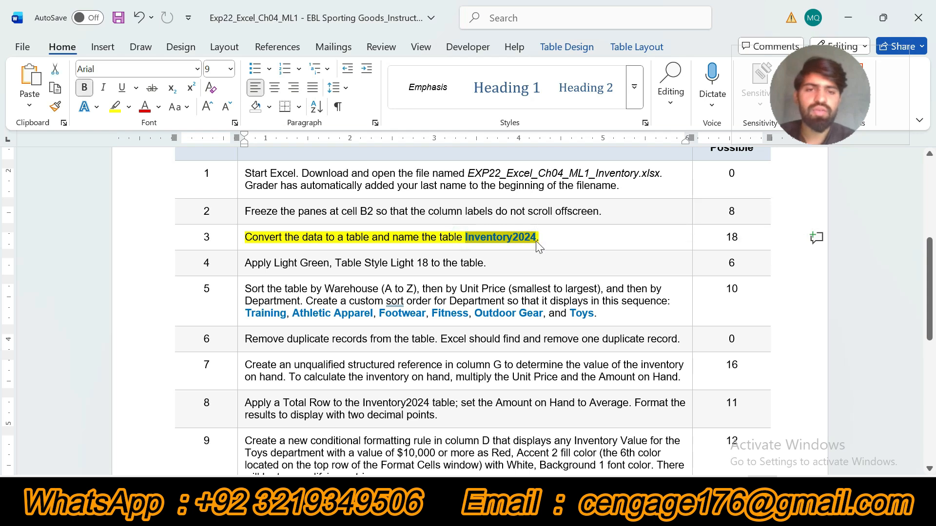
key("alt+Tab")
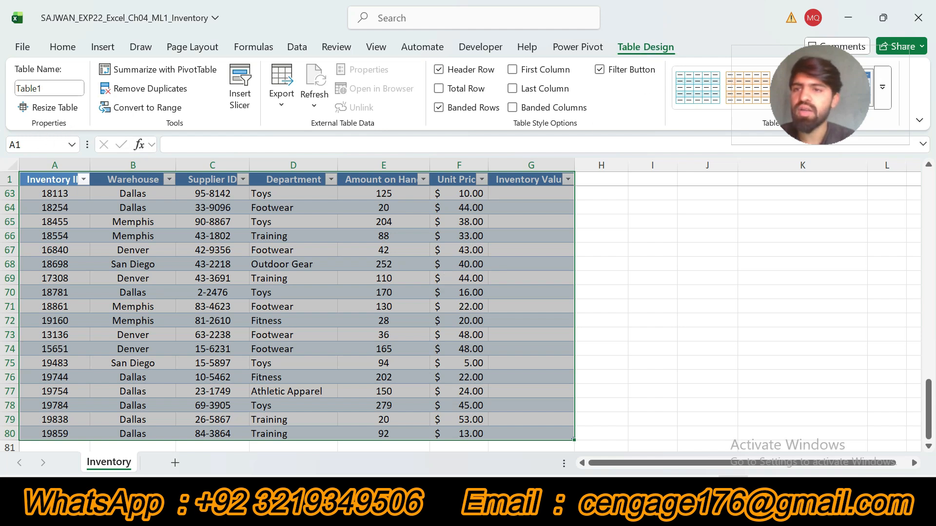
left_click(52, 92)
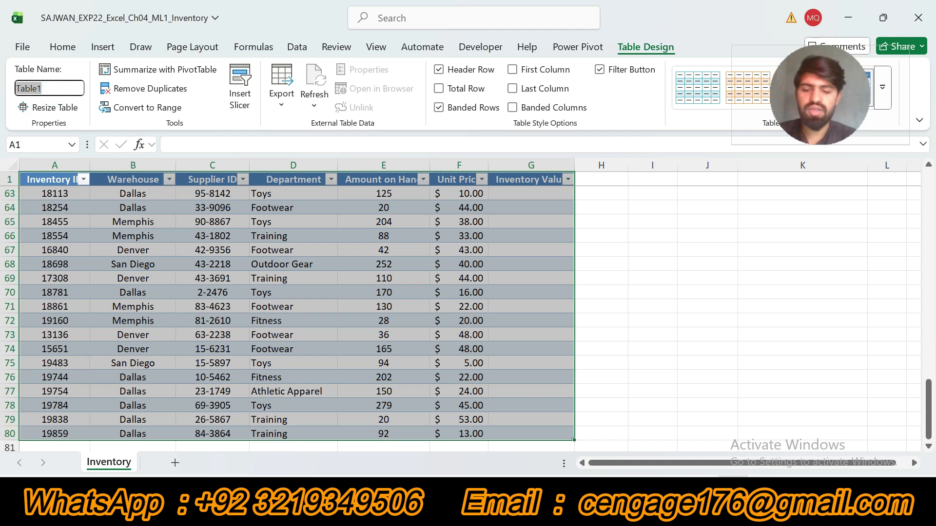
type("Inventory2024")
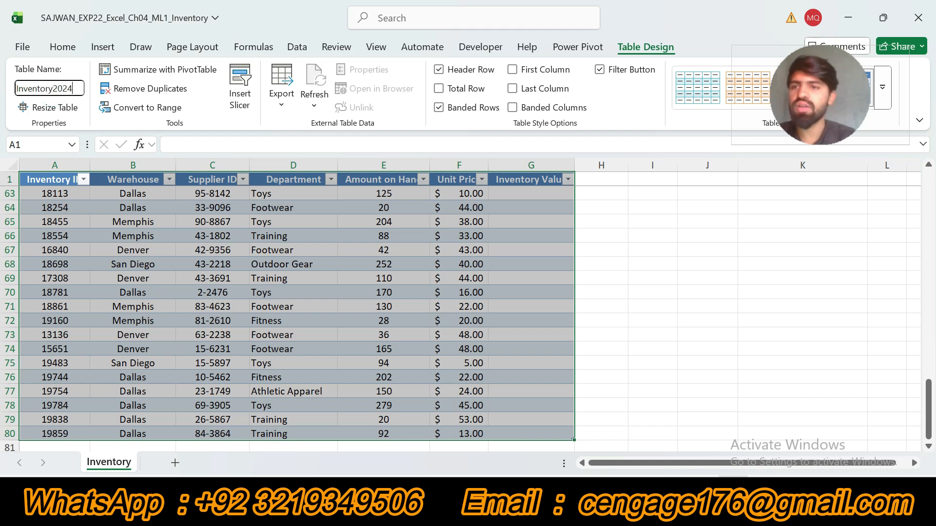
key("Return")
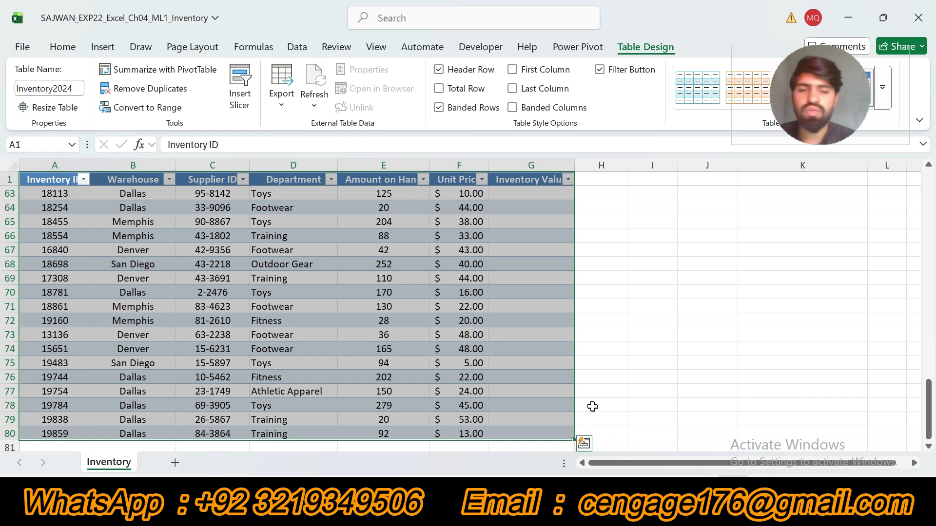
Return to the Word instructions, undo the step 3 highlight, and highlight the step 4 table style instruction in yellow.
key("alt+Tab")
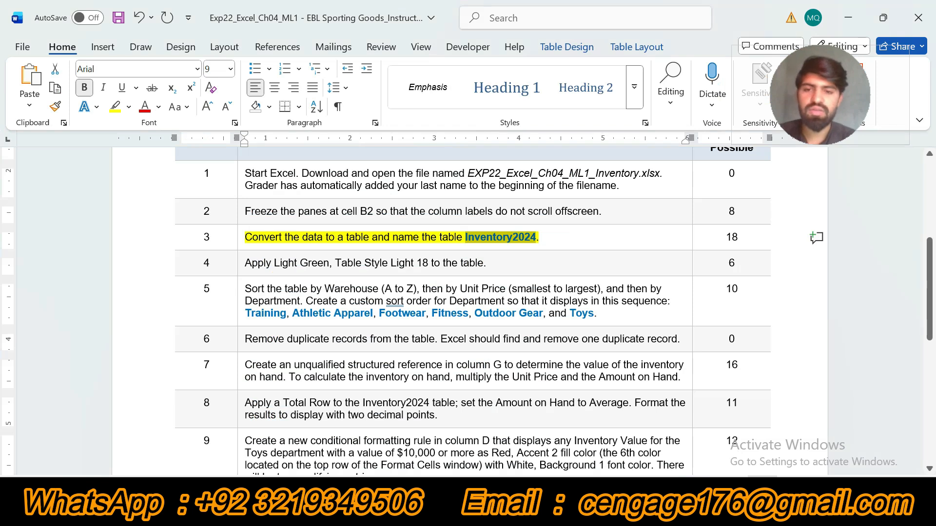
key("ctrl+z")
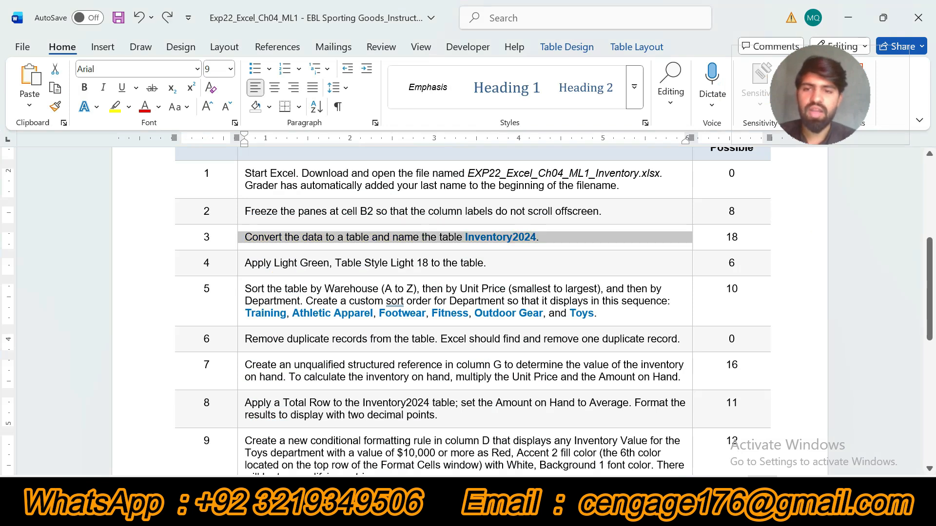
left_click(240, 274)
key("ctrl+alt+h")
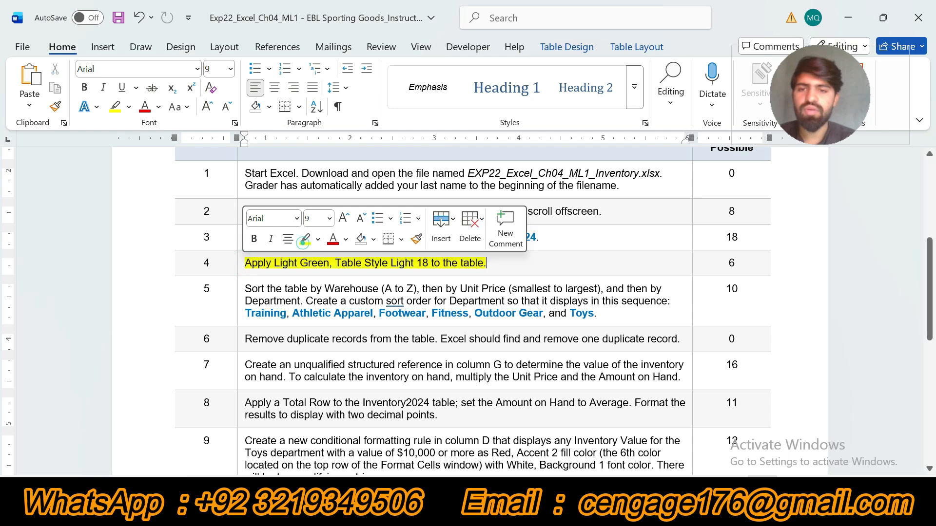
left_click(302, 244)
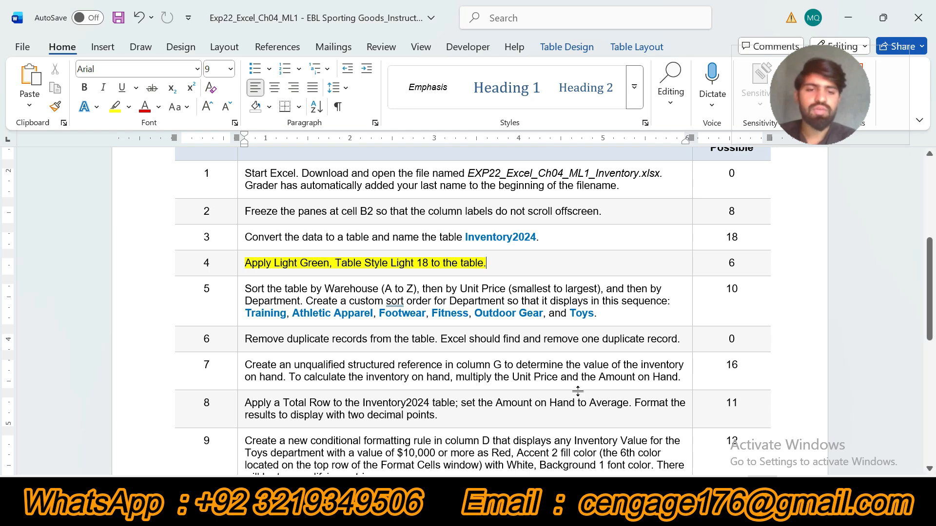
Switch to Excel and apply the Light Green, Table Style Light 18 style to the Inventory2024 table.
left_click(733, 491)
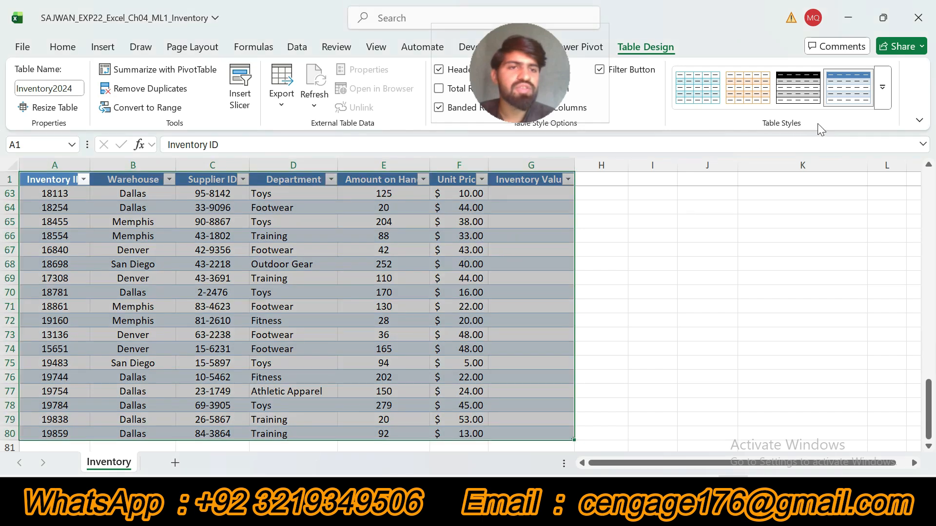
left_click(885, 102)
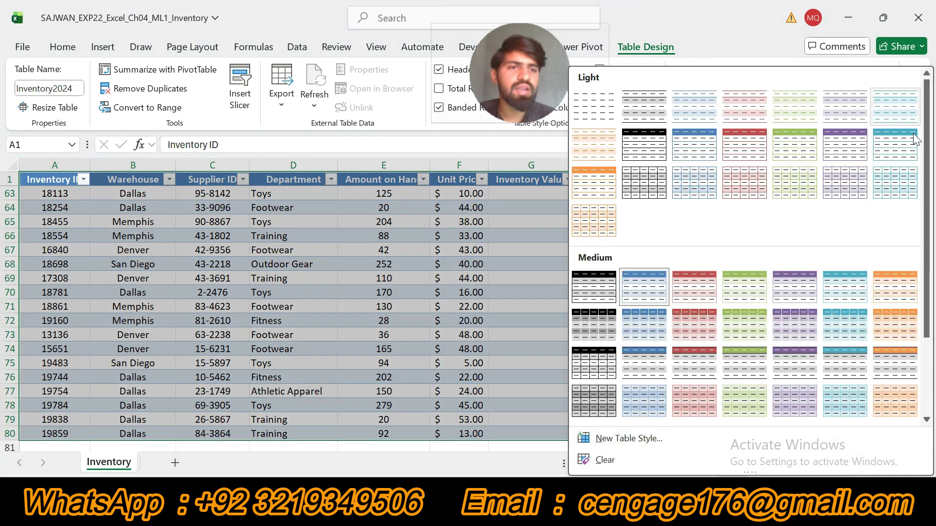
left_click(792, 185)
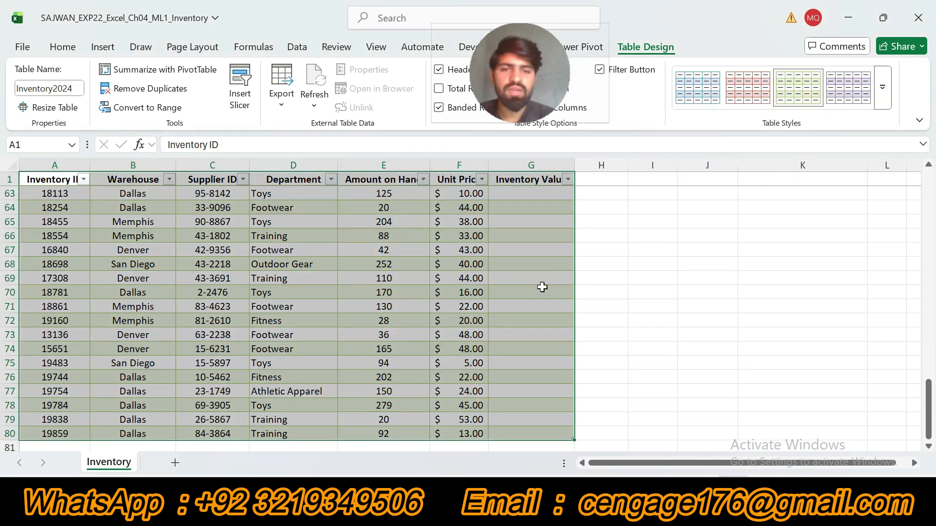
Return to the Word instructions, undo the step 4 highlight, and highlight the step 5 sorting instruction in yellow.
key("alt+Tab")
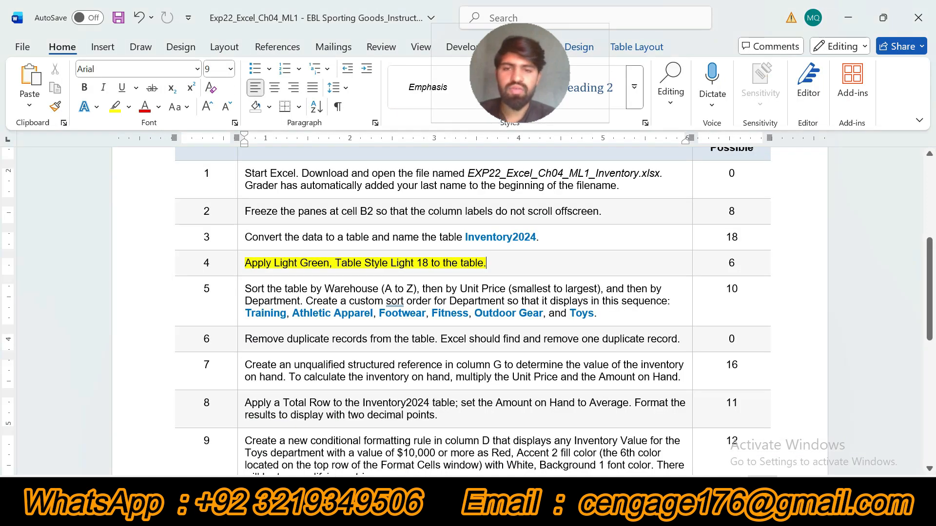
key("ctrl+z")
left_click(241, 295)
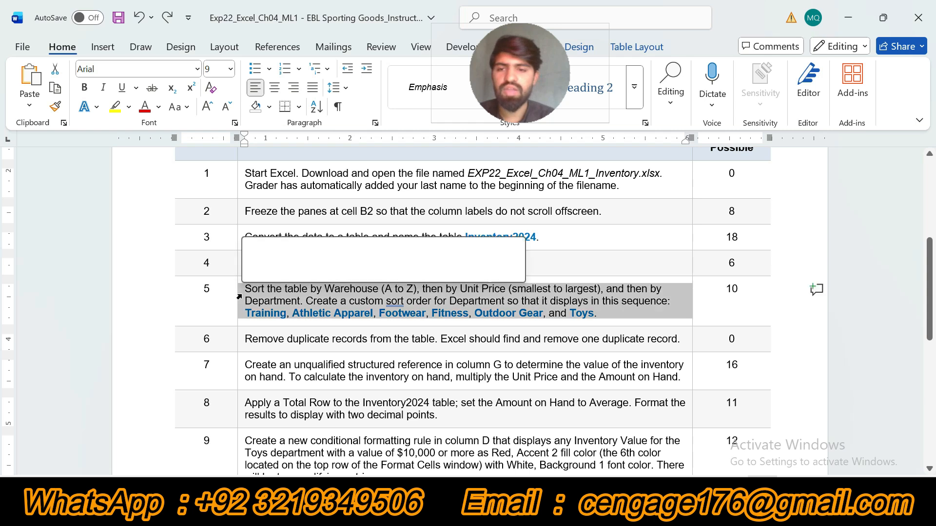
left_click(302, 270)
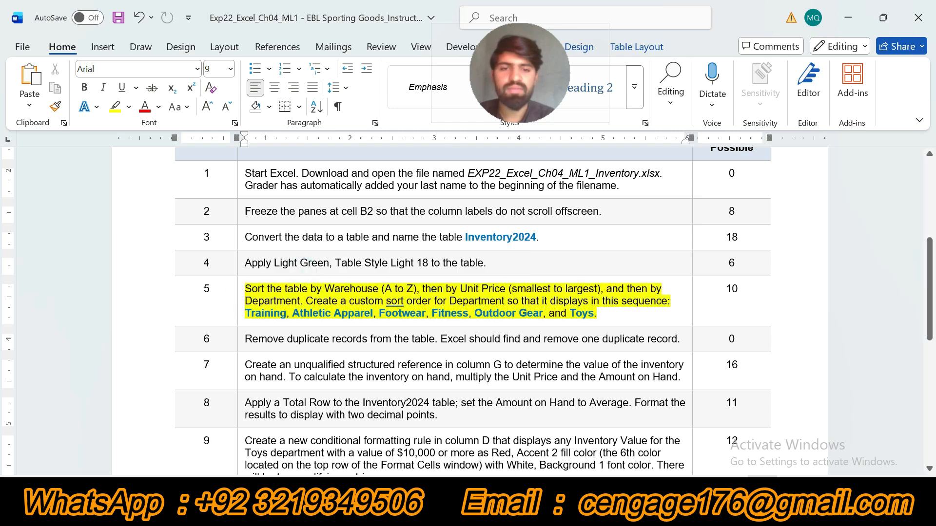
scroll(3, 278, "down", 3)
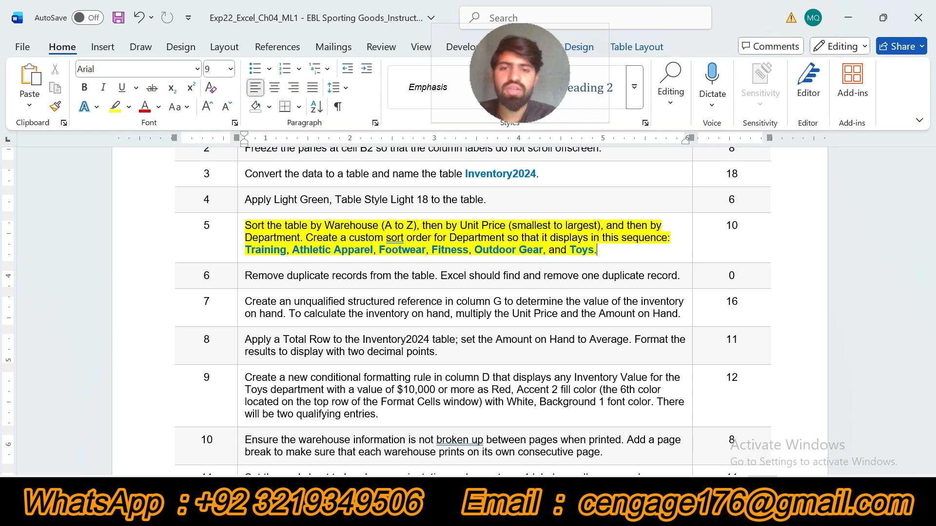
Switch to Excel, start a custom sort of the Inventory2024 table, and set the first sort level to Warehouse, A to Z.
key("alt+Tab")
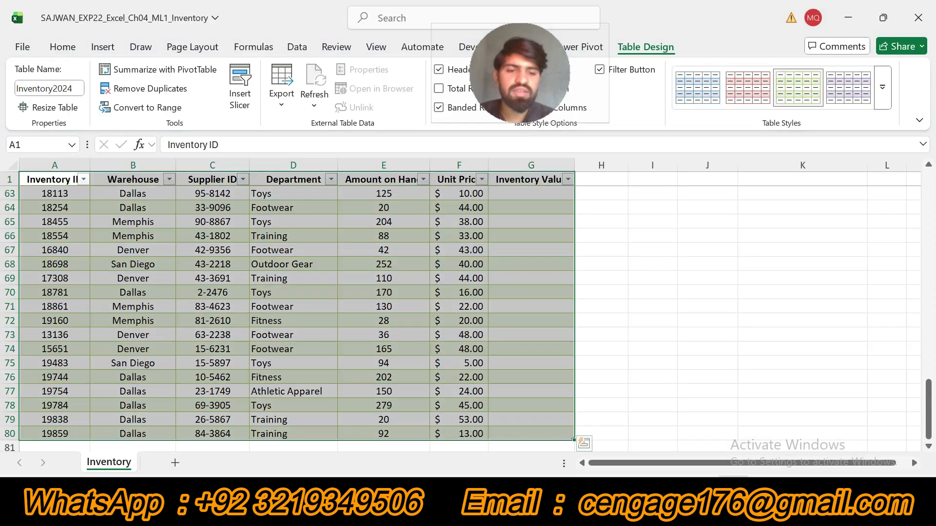
left_click(63, 47)
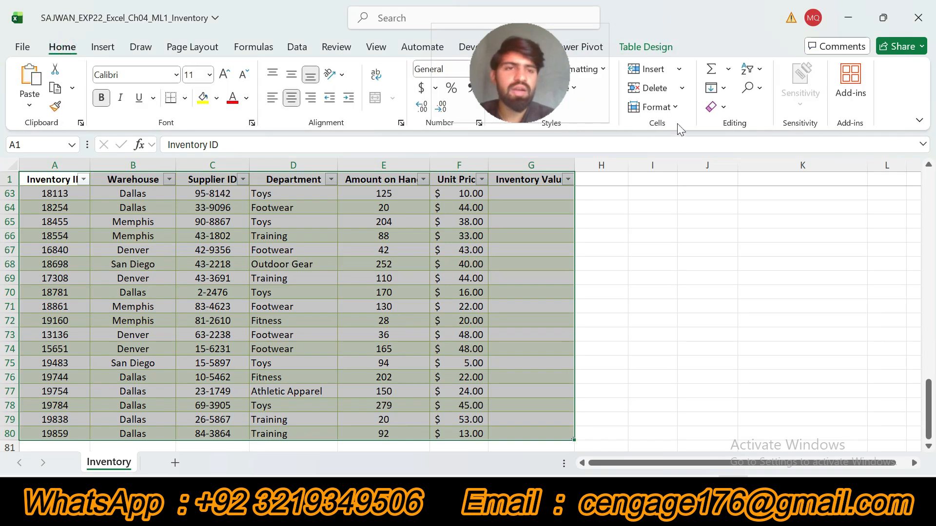
left_click(760, 70)
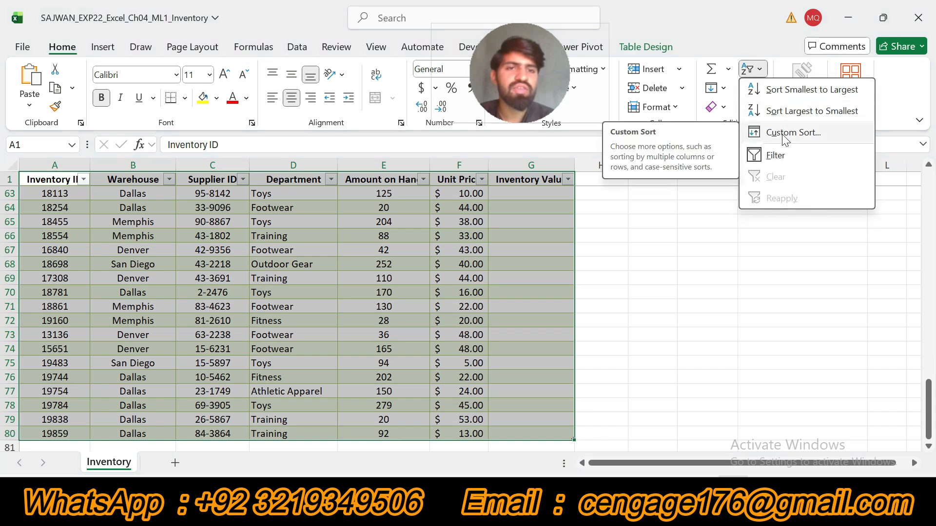
left_click(785, 134)
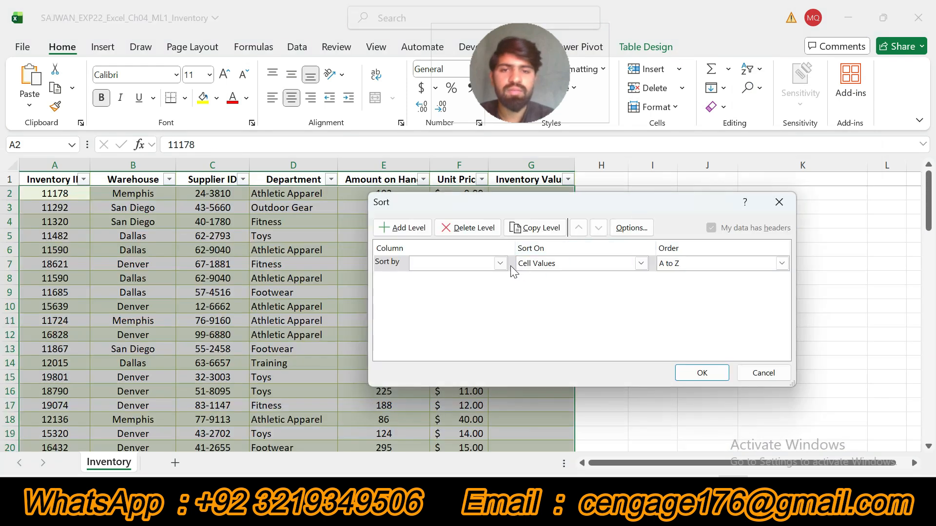
left_click(665, 509)
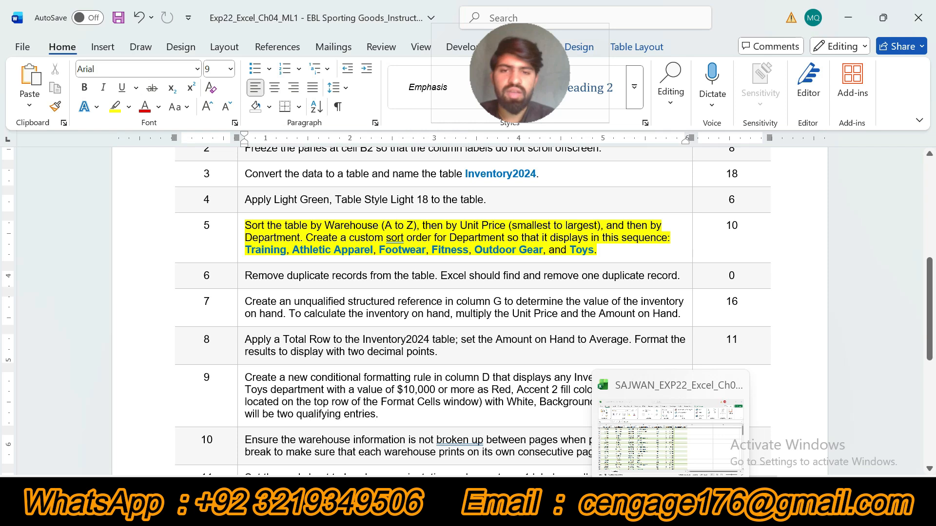
left_click(672, 509)
left_click(500, 263)
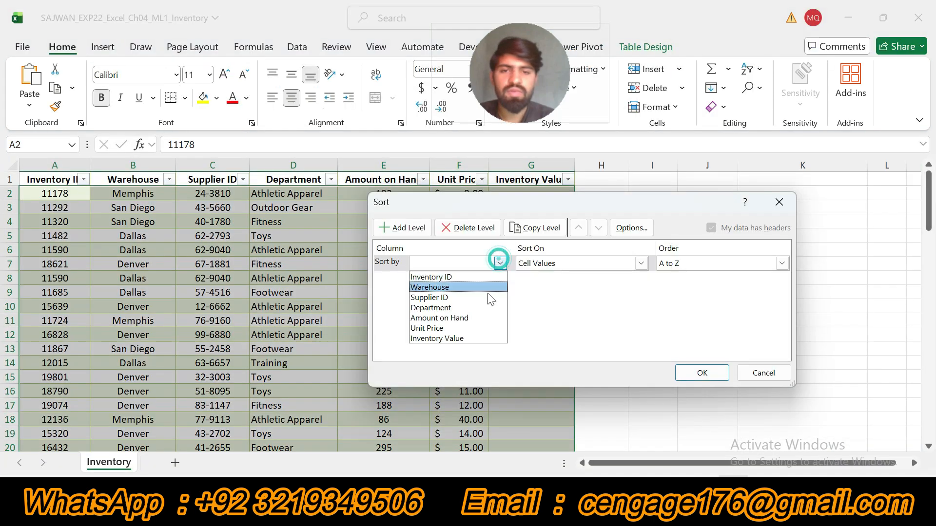
left_click(455, 287)
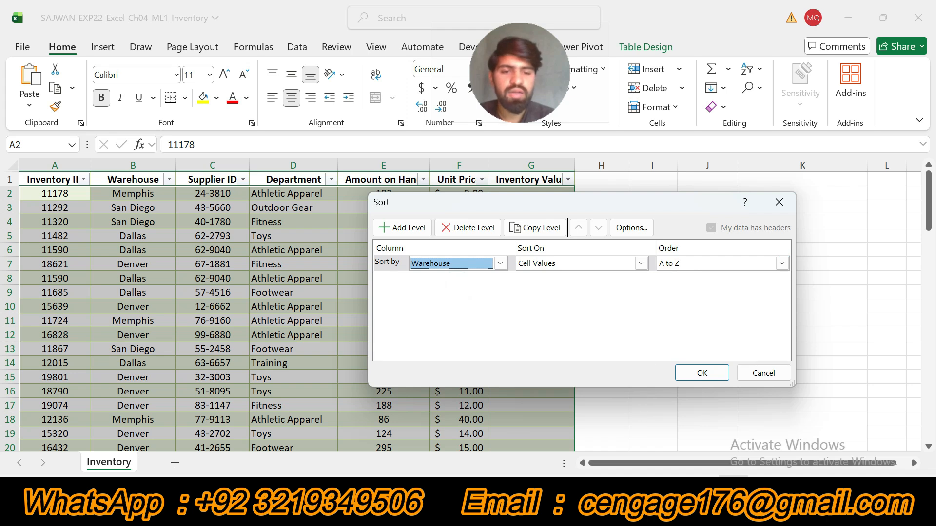
Check the second sort criterion in Word, and in Excel add a sort level by Unit Price, Smallest to Largest.
left_click(642, 508)
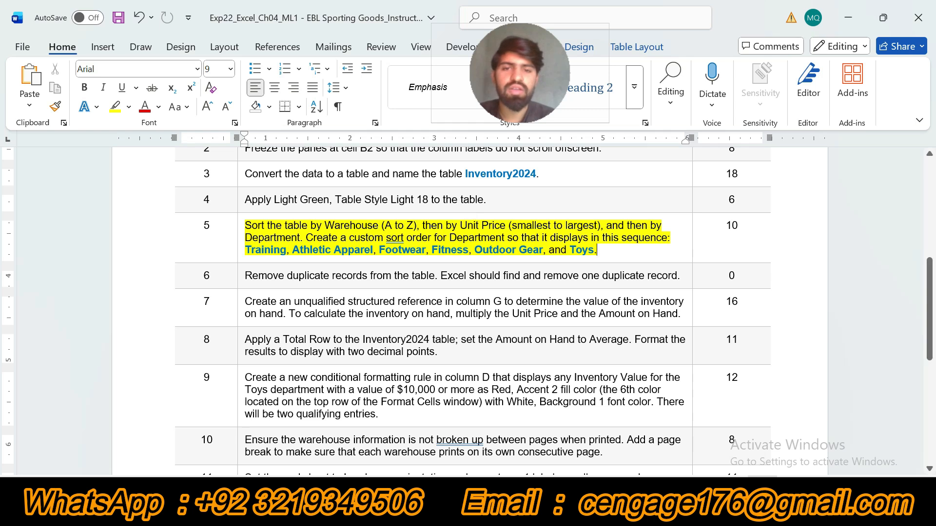
left_click_drag(422, 226, 597, 226)
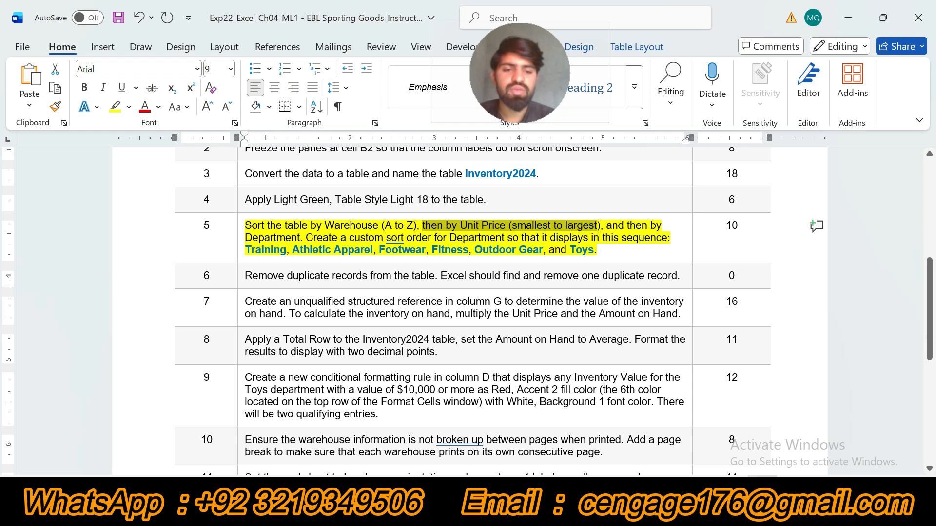
key("alt+Tab")
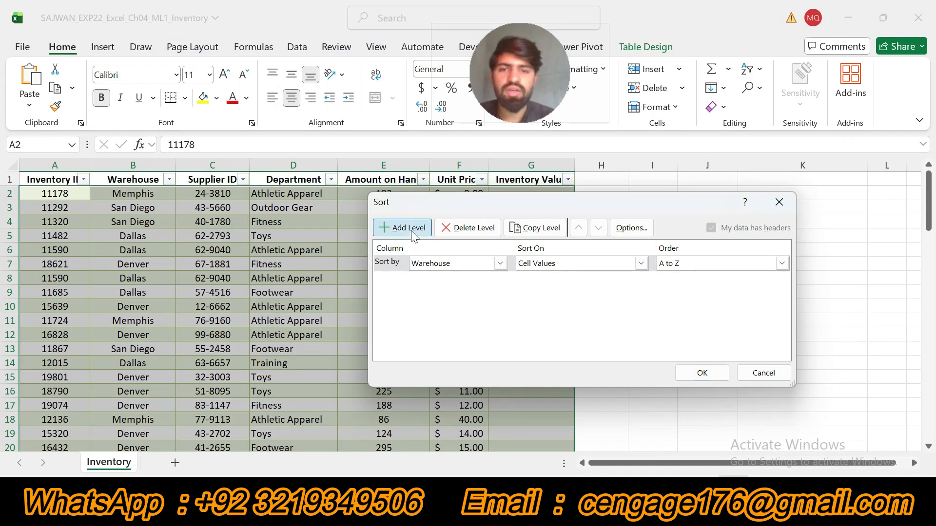
left_click(401, 227)
left_click(500, 279)
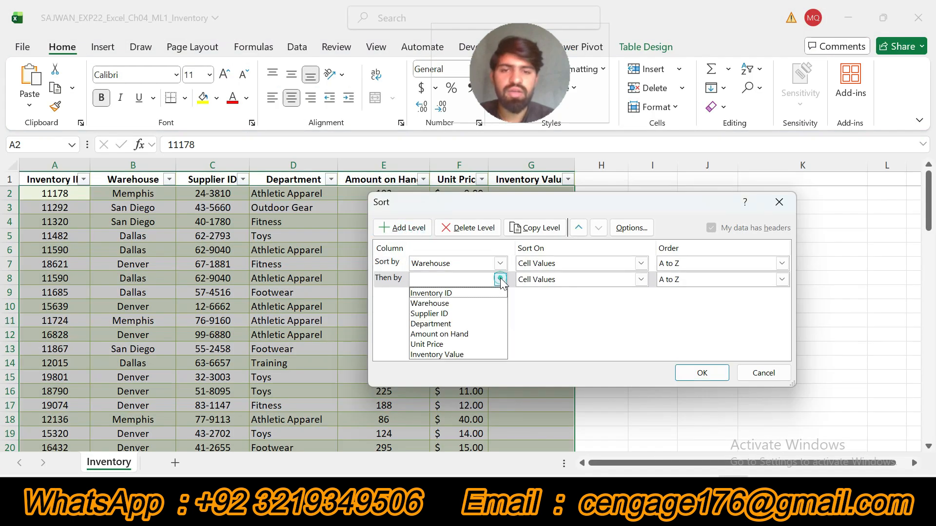
left_click(458, 346)
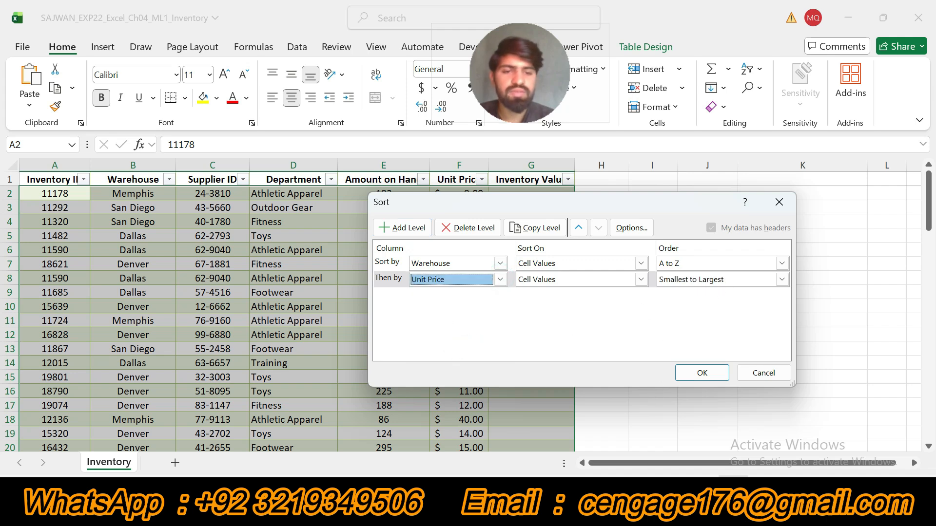
Check the third sort criterion in Word, and in Excel add a third sort level by Department.
key("alt+Tab")
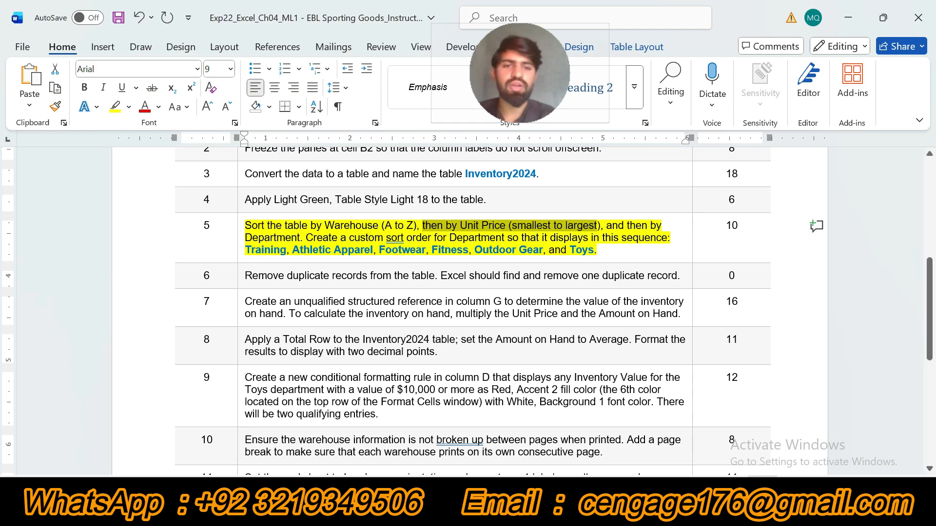
left_click(734, 497)
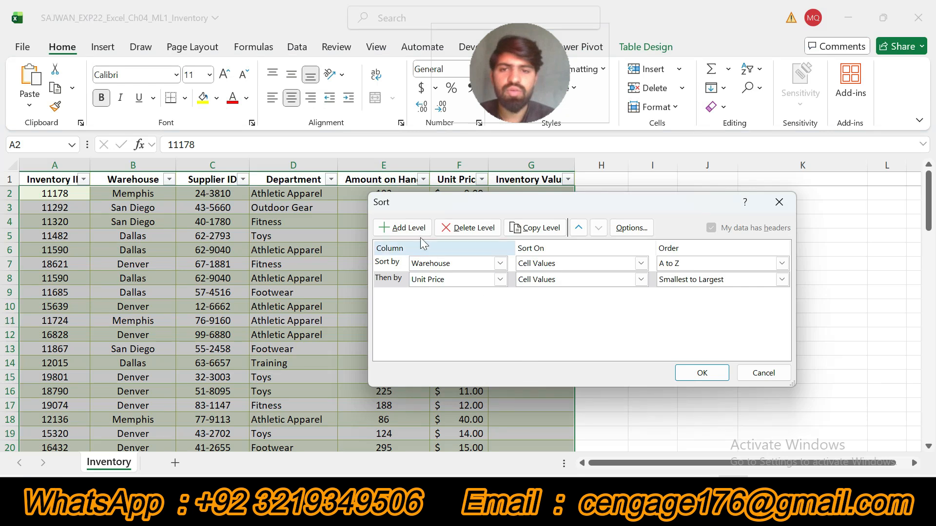
left_click(410, 227)
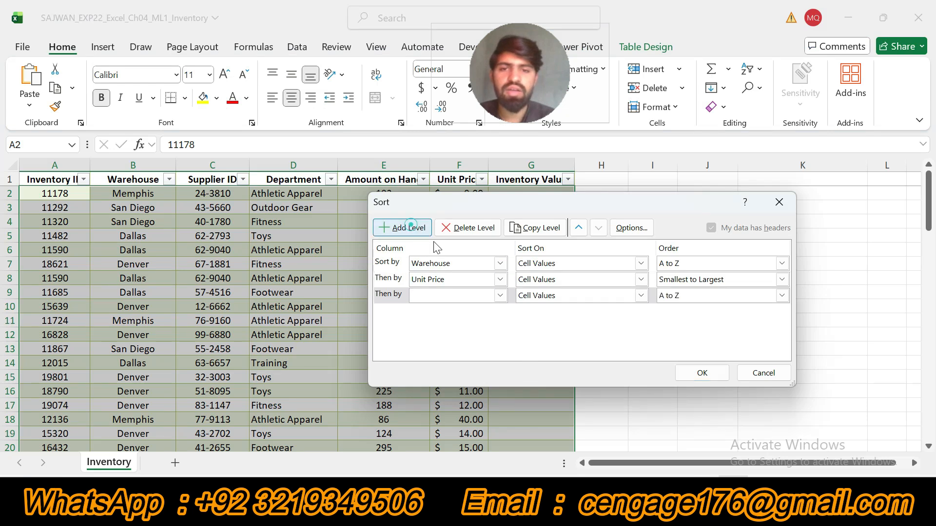
left_click(500, 295)
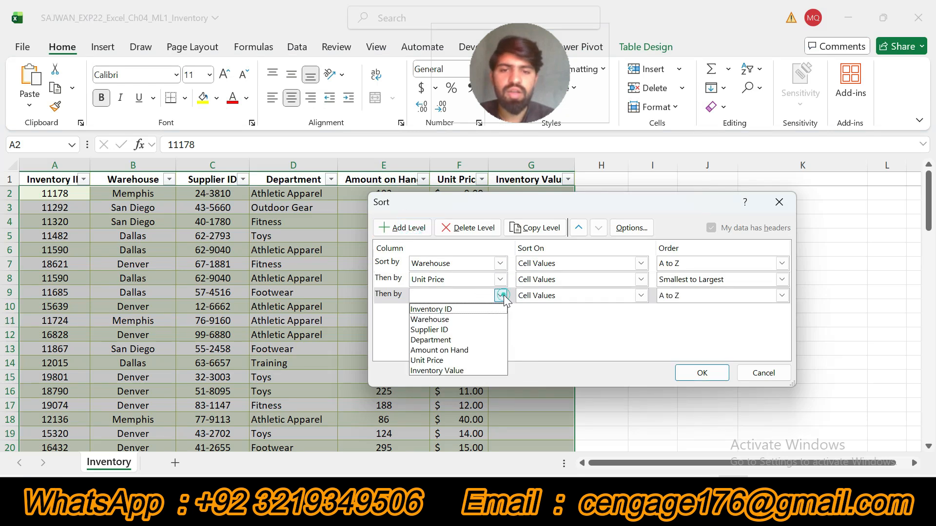
left_click(457, 341)
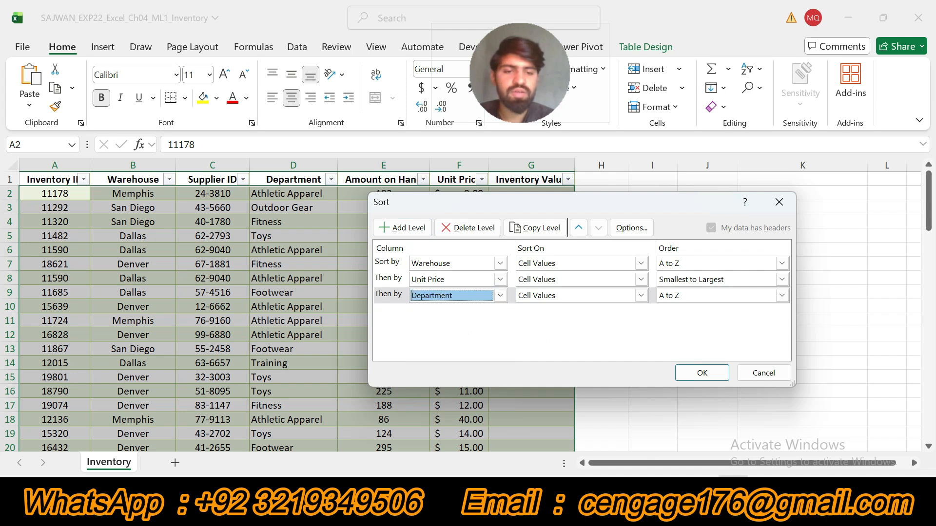
Copy the department sequence from Training to Outdoor Gear in Word, and paste it into a new custom list for the Department sort order in Excel.
left_click(659, 509)
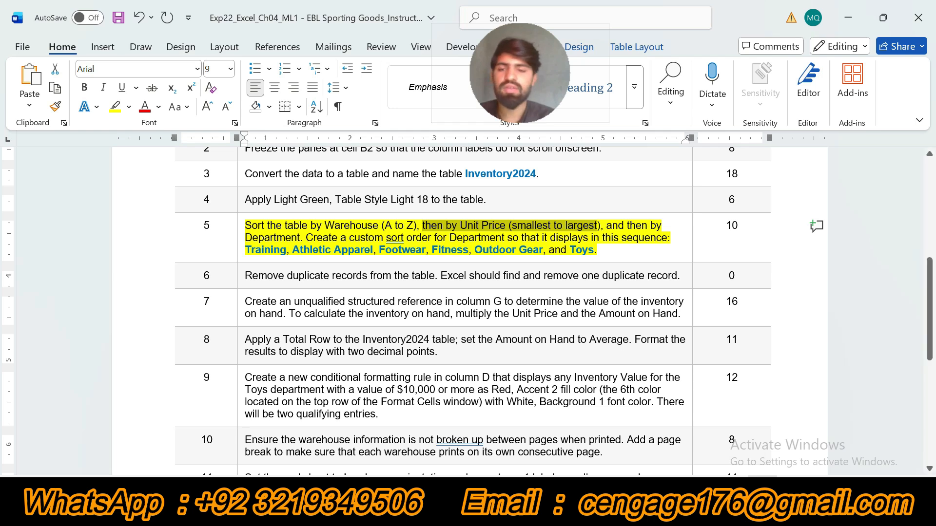
left_click_drag(245, 251, 543, 251)
key("ctrl+c")
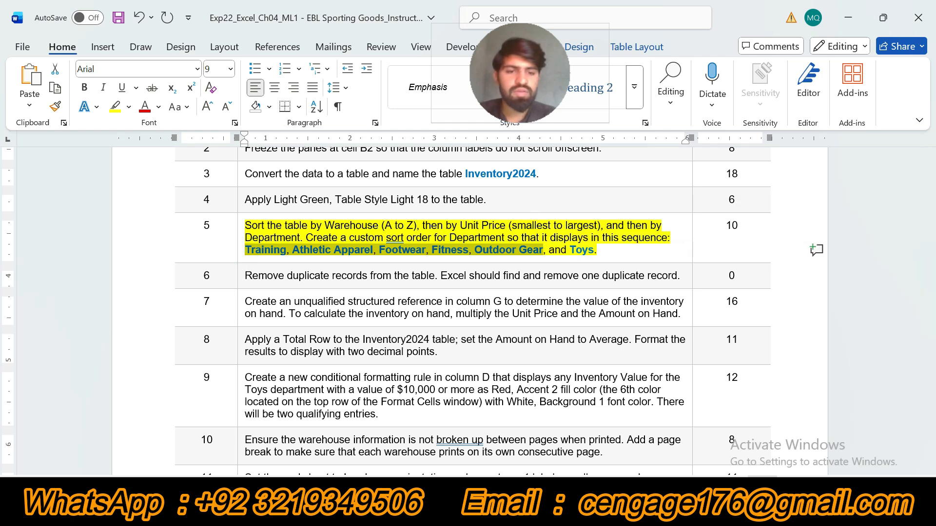
key("alt+Tab")
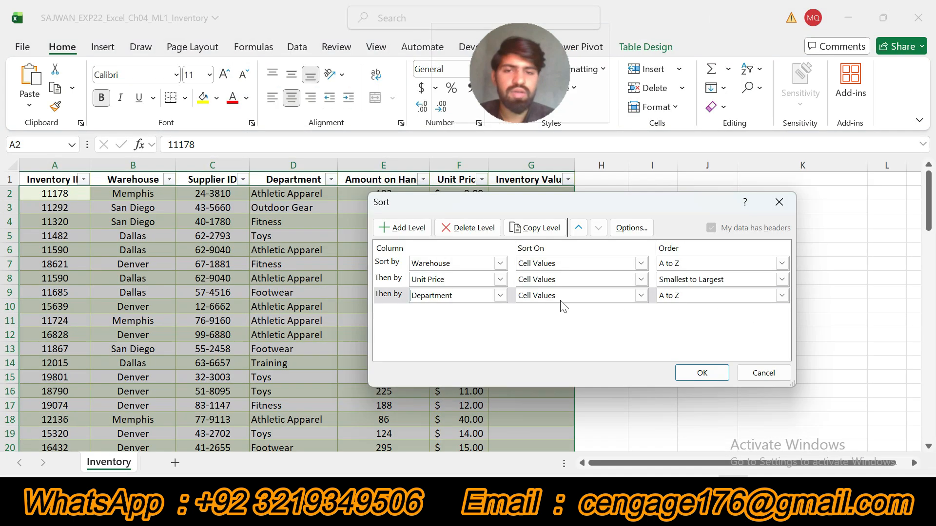
left_click(781, 295)
left_click(740, 330)
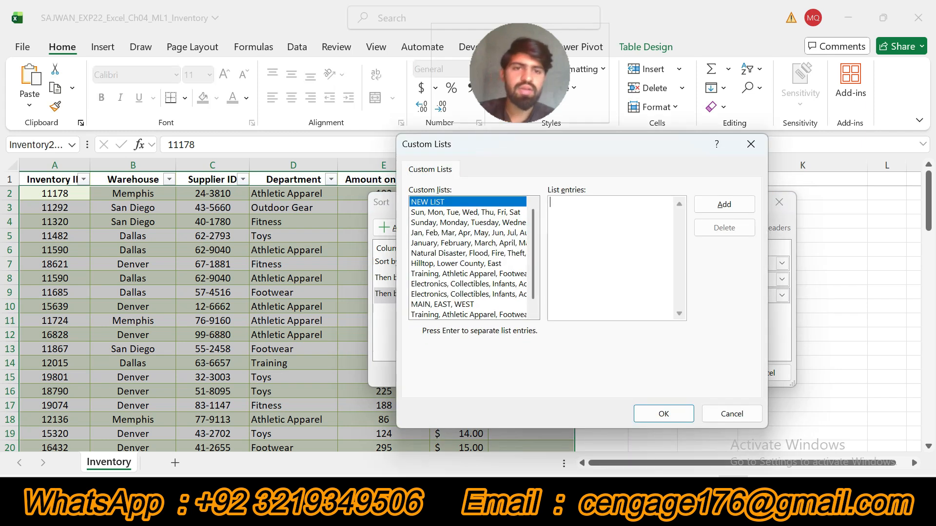
key("ctrl+v")
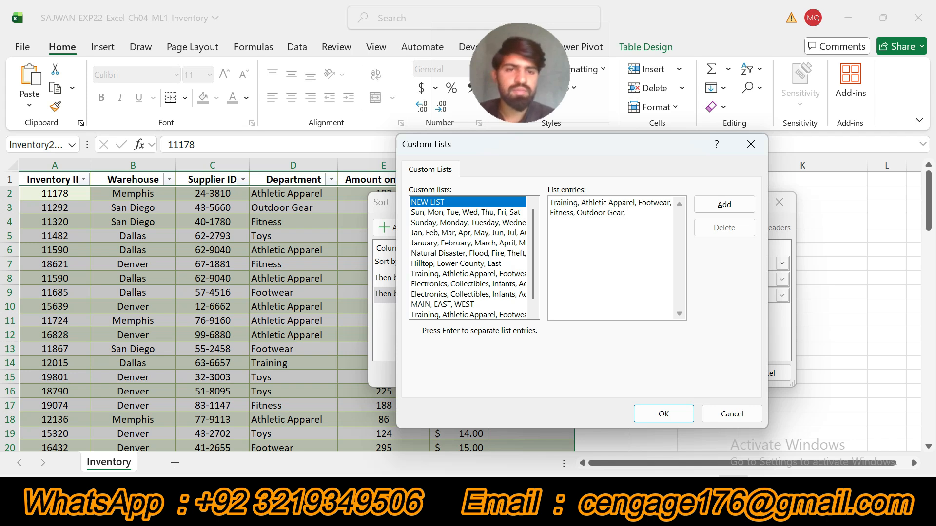
Copy Toys from the Word instructions, append it to the custom list entries in Excel, and add the list.
left_click(763, 493)
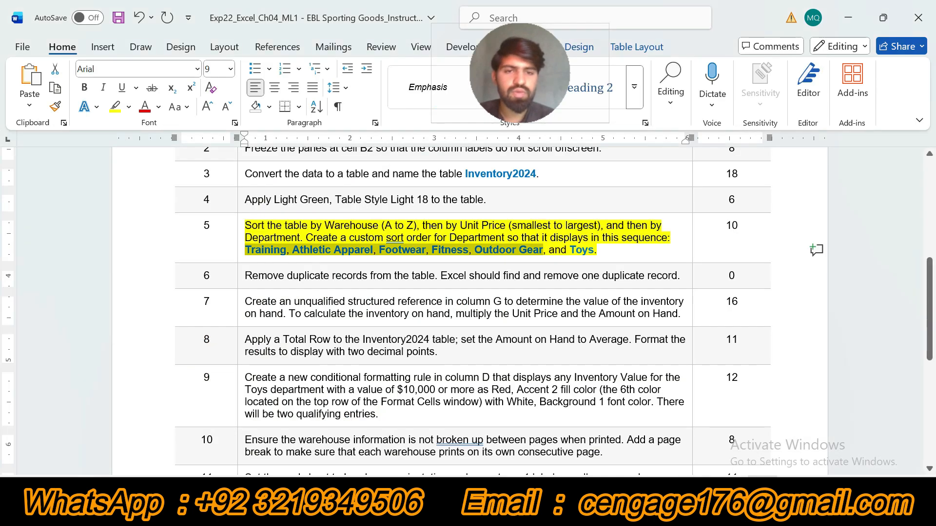
double_click(581, 250)
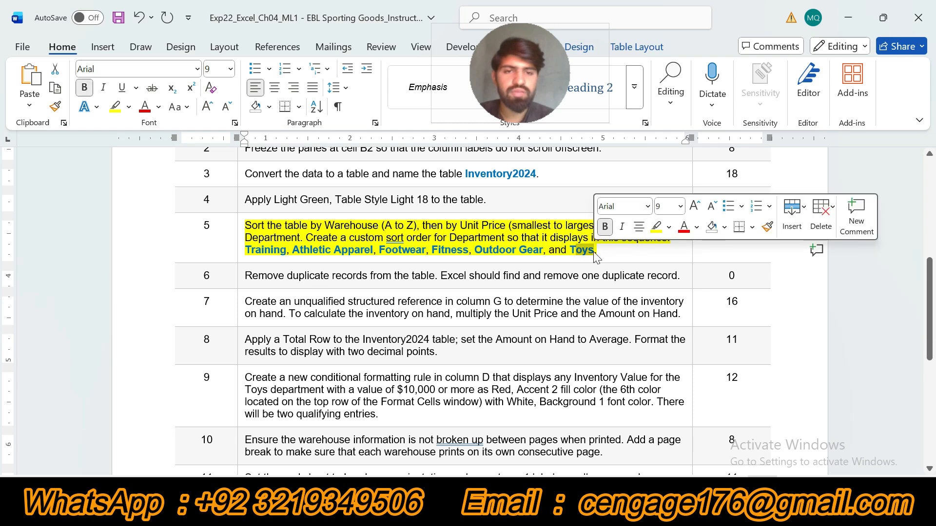
key("ctrl+c")
left_click(733, 492)
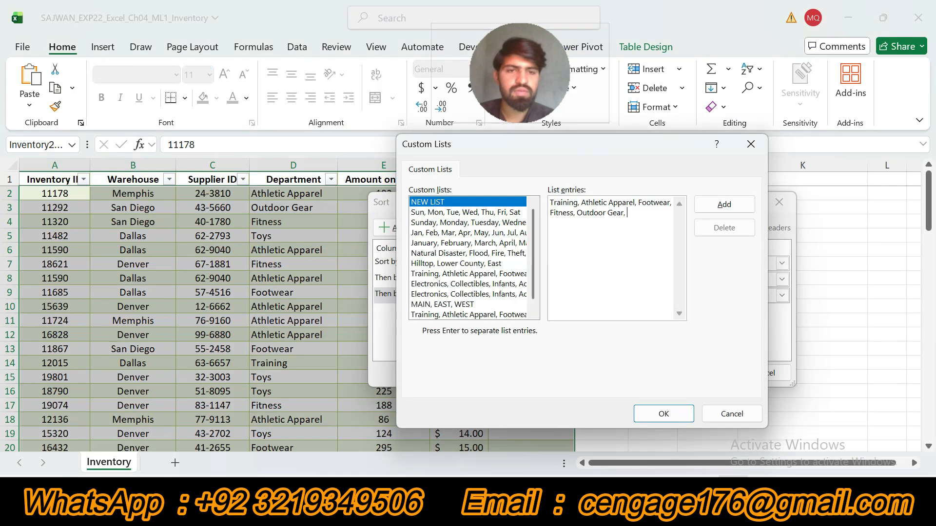
key("ctrl+v")
left_click(724, 205)
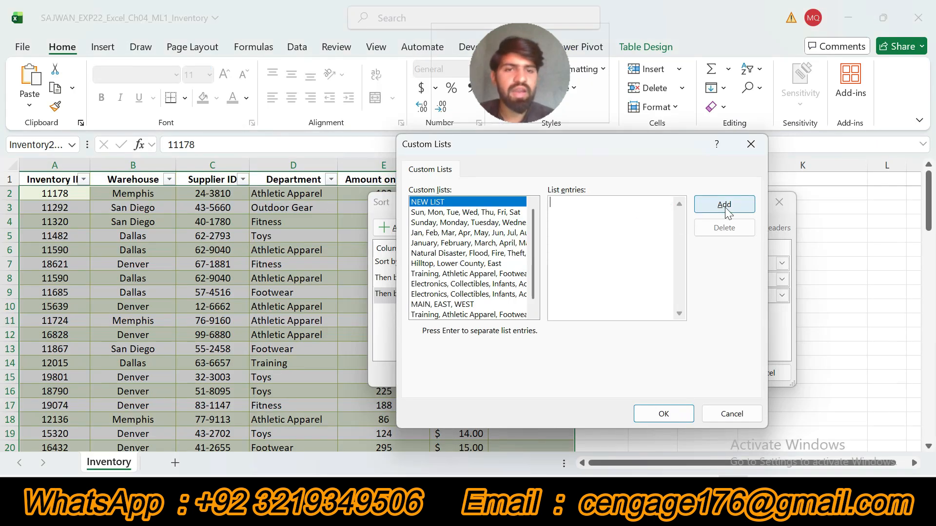
Choose the Training, Athletic Apparel, Footwear, Fitness, Outdoor Gear, Toys list as the Department order, and apply the three-level sort.
left_click_drag(533, 236, 523, 333)
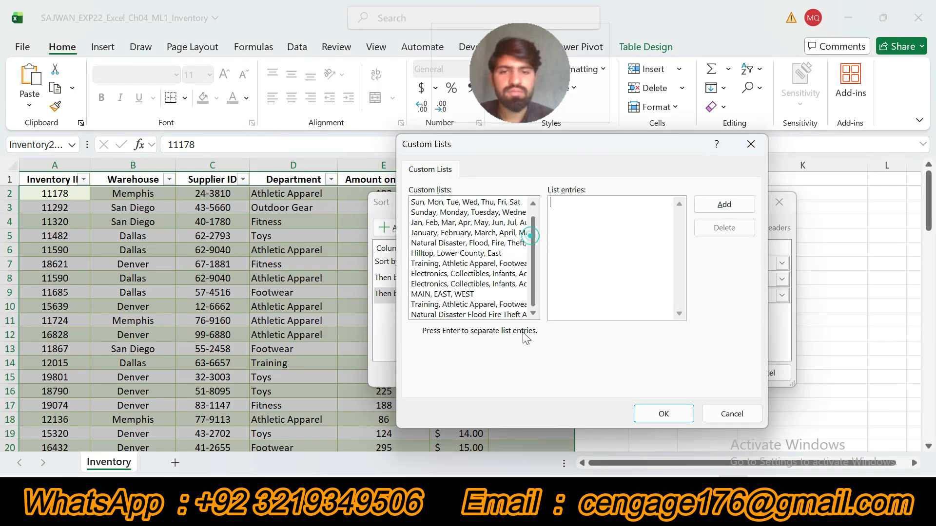
left_click(463, 306)
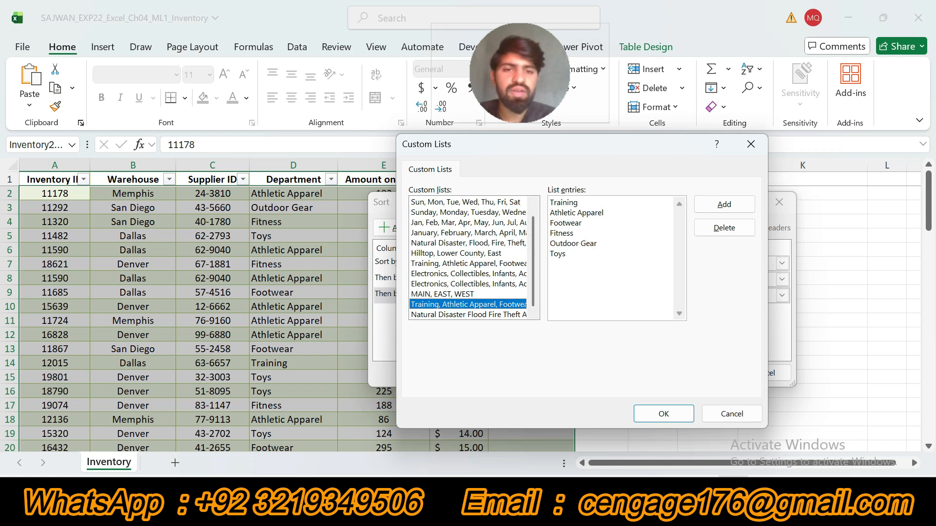
left_click(661, 413)
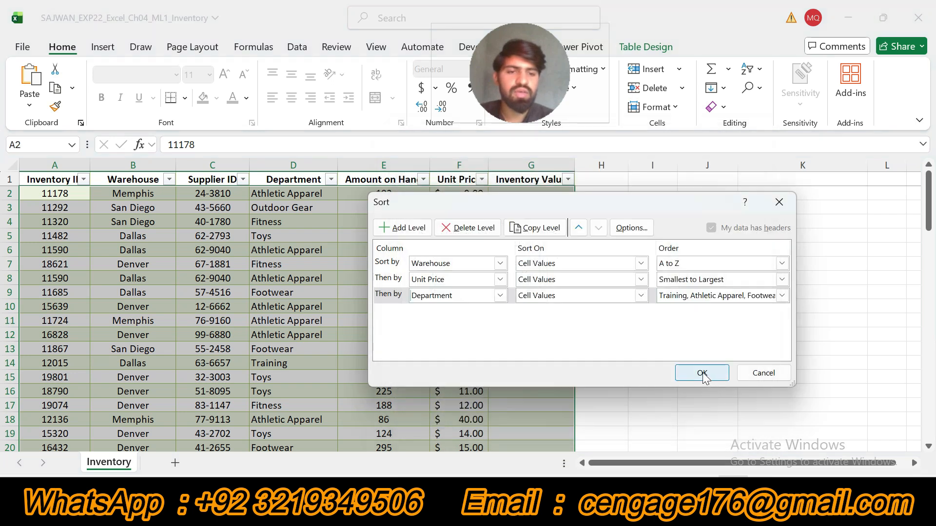
left_click(702, 373)
key("ctrl+Home")
Return to the Word instructions, undo the step 5 highlight, and highlight the step 6 duplicate removal instruction in yellow.
key("alt+Tab")
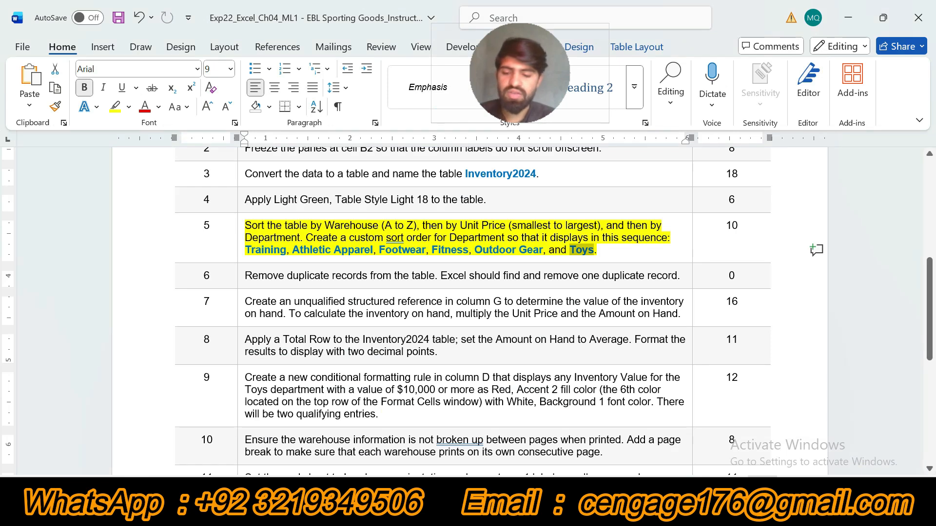
key("ctrl+z")
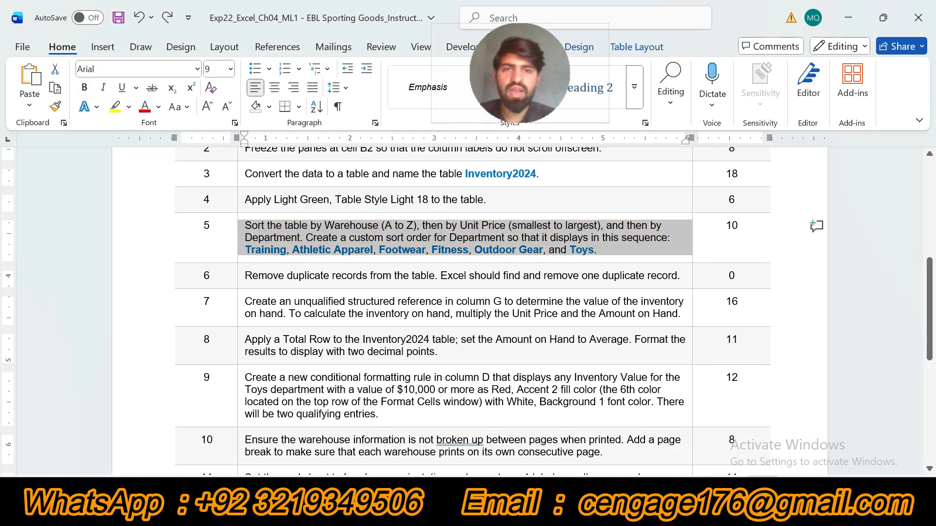
left_click(243, 276)
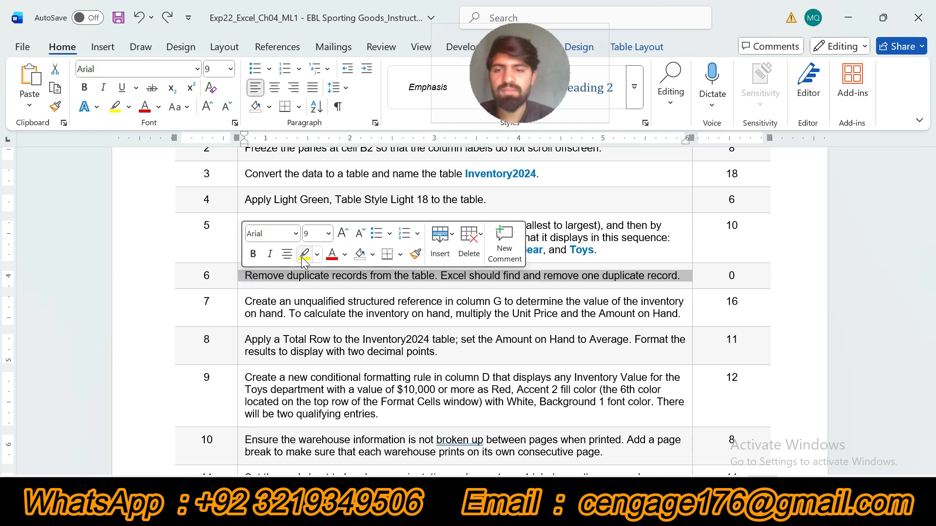
left_click(303, 256)
left_click_drag(551, 79, 819, 81)
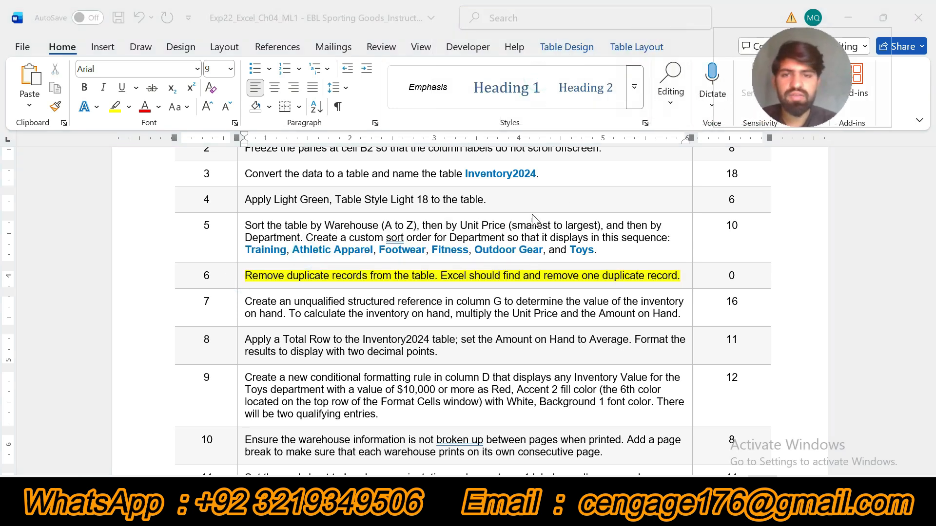
left_click(413, 297)
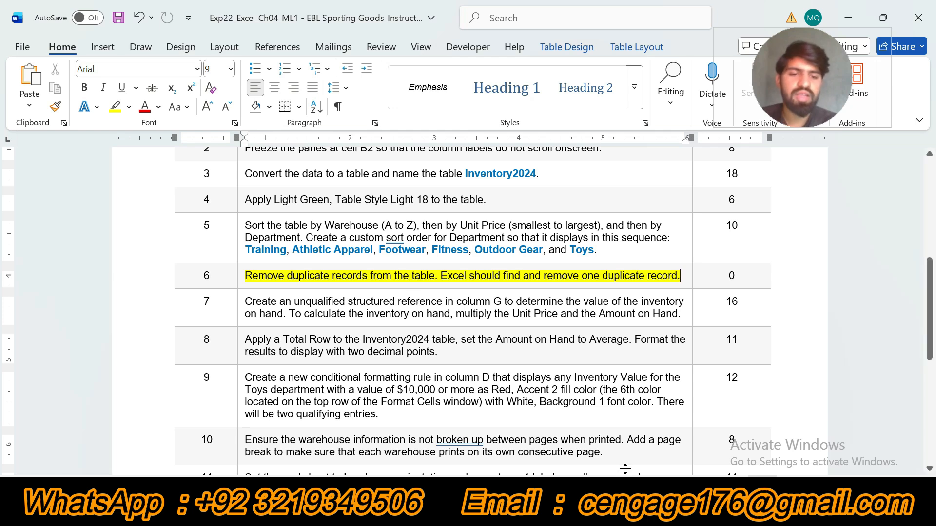
Switch to Excel and remove duplicate records from the Inventory2024 table, checking all columns.
left_click(604, 509)
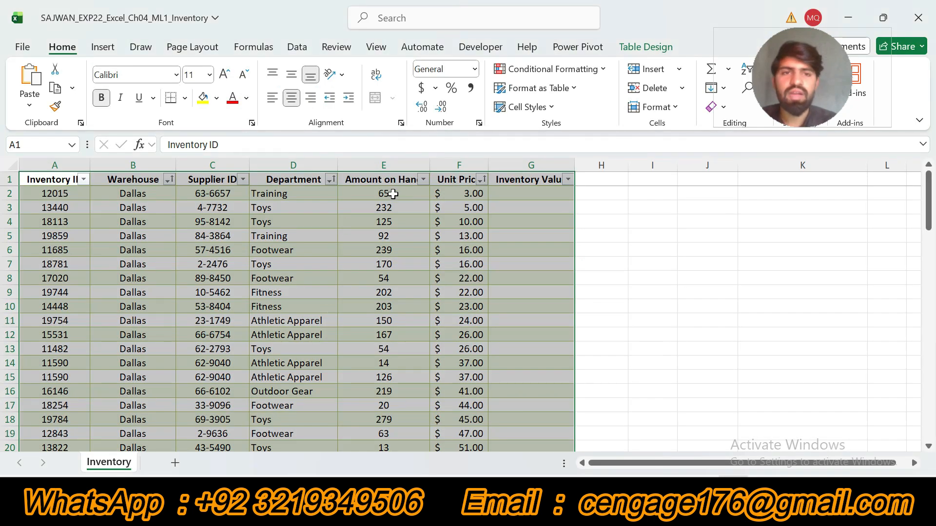
left_click(646, 48)
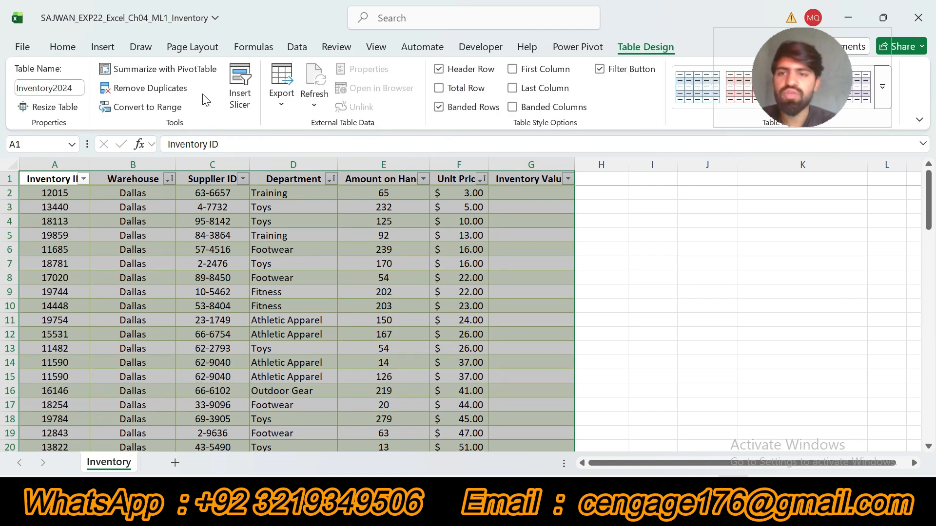
left_click(156, 89)
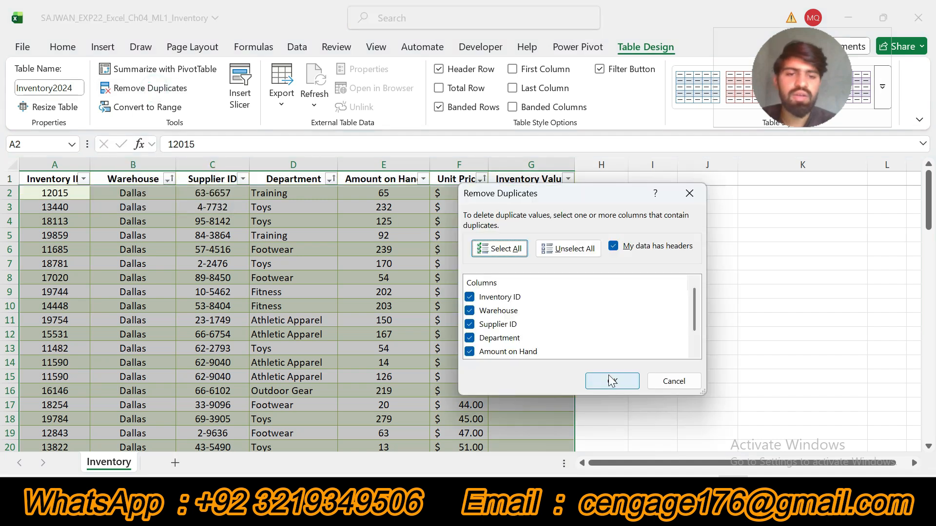
left_click(612, 383)
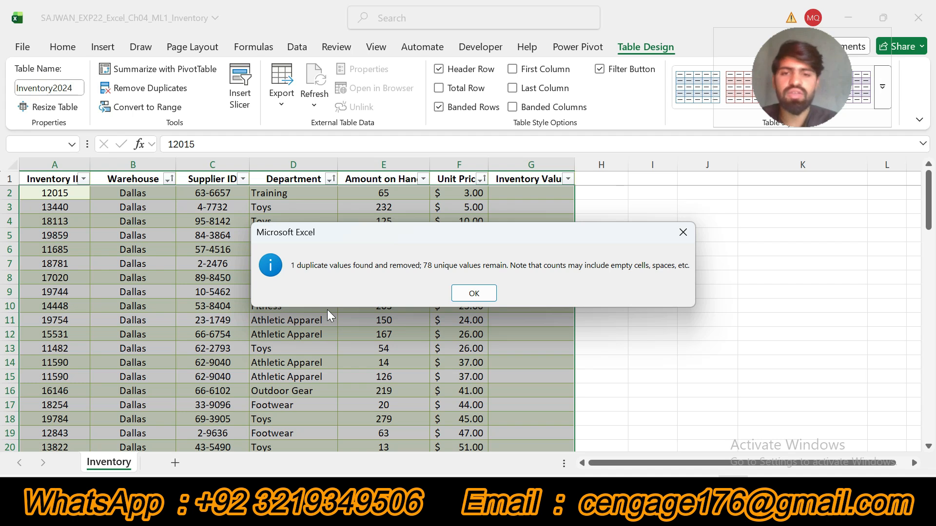
left_click(474, 293)
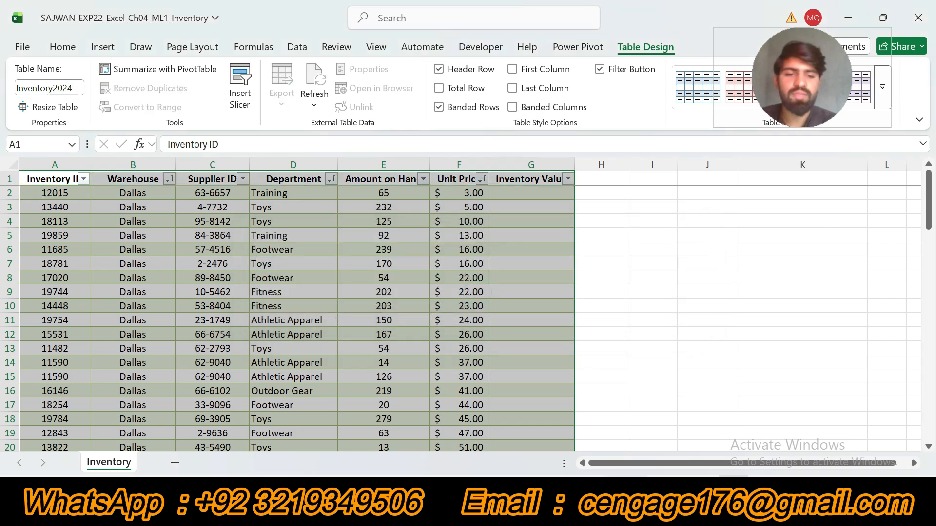
Return to the Word instructions, undo the step 6 highlight, and highlight the step 7 structured reference instruction in yellow.
key("alt+Tab")
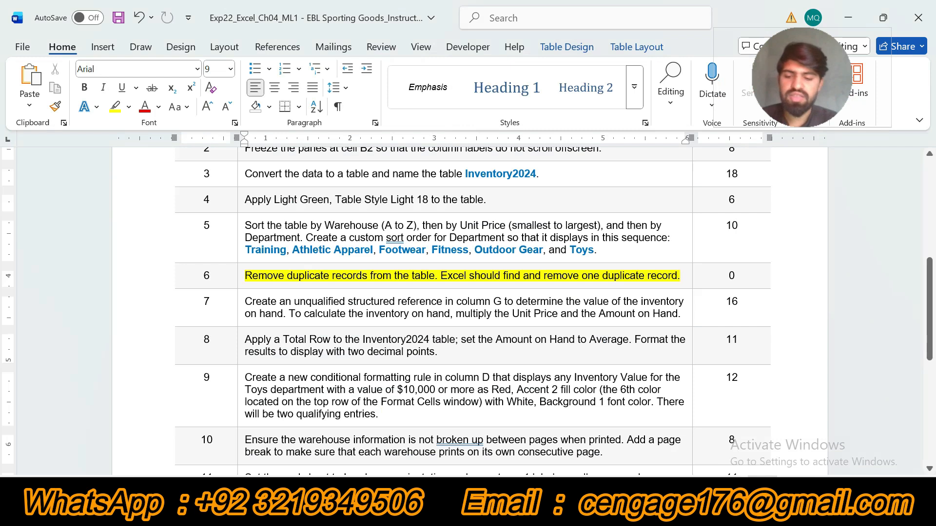
key("ctrl+z")
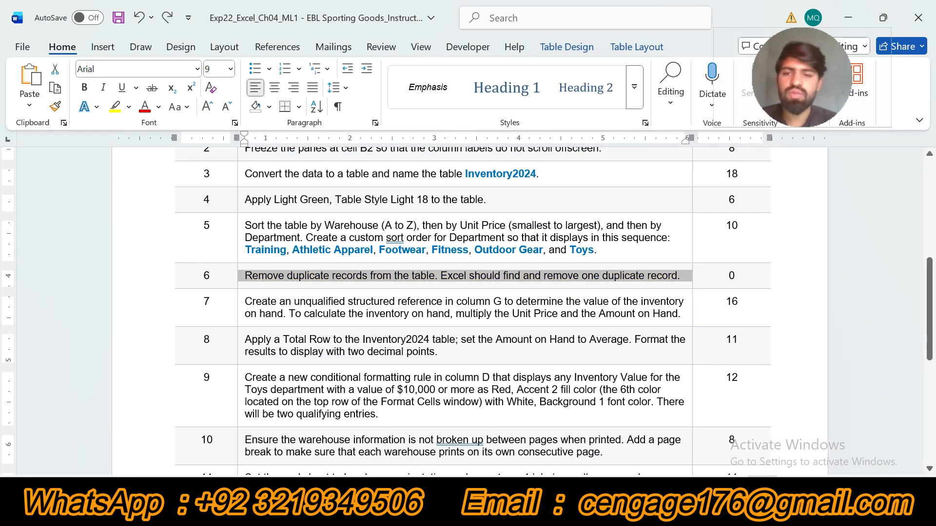
left_click(239, 316)
left_click(305, 290)
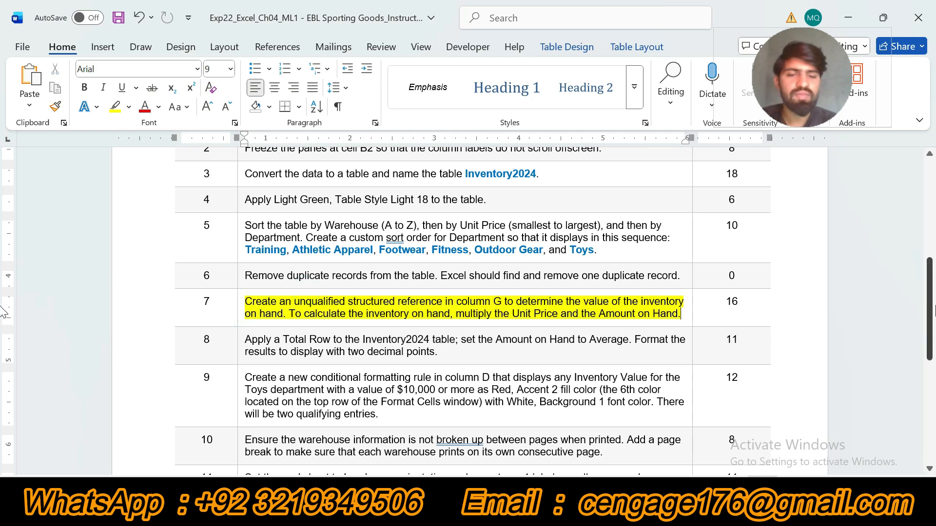
scroll(2, 312, "down", 3)
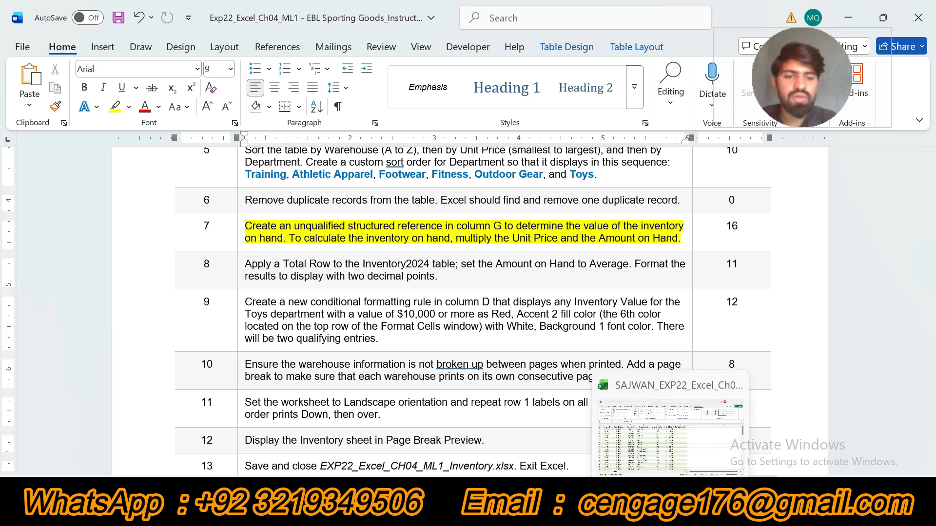
Switch to Excel and calculate Inventory Value from cell G2 down with the structured reference =[@[Unit Price]]*[@[Amount on Hand]].
left_click(670, 512)
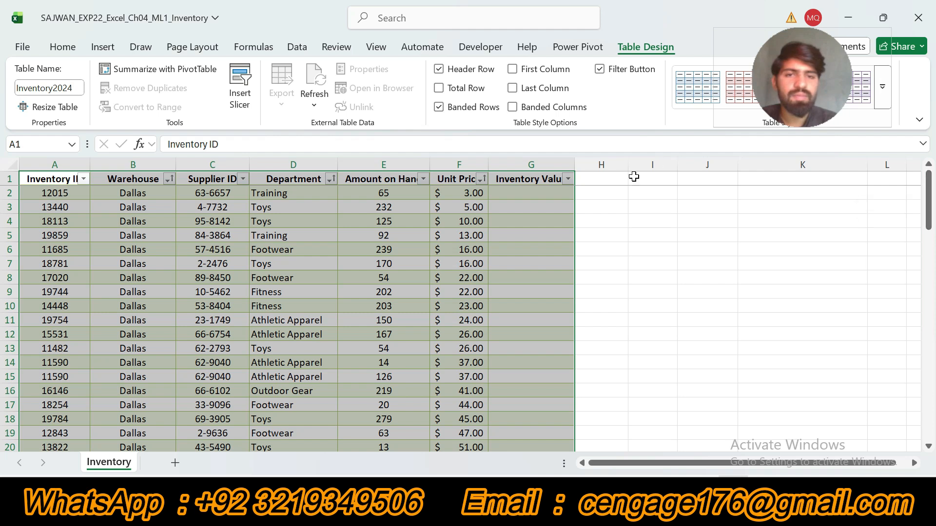
left_click(549, 198)
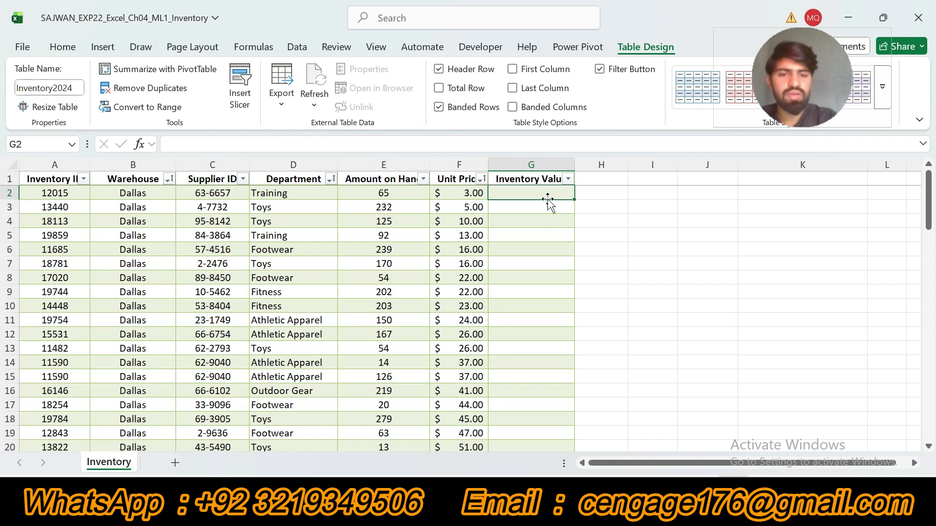
type("=")
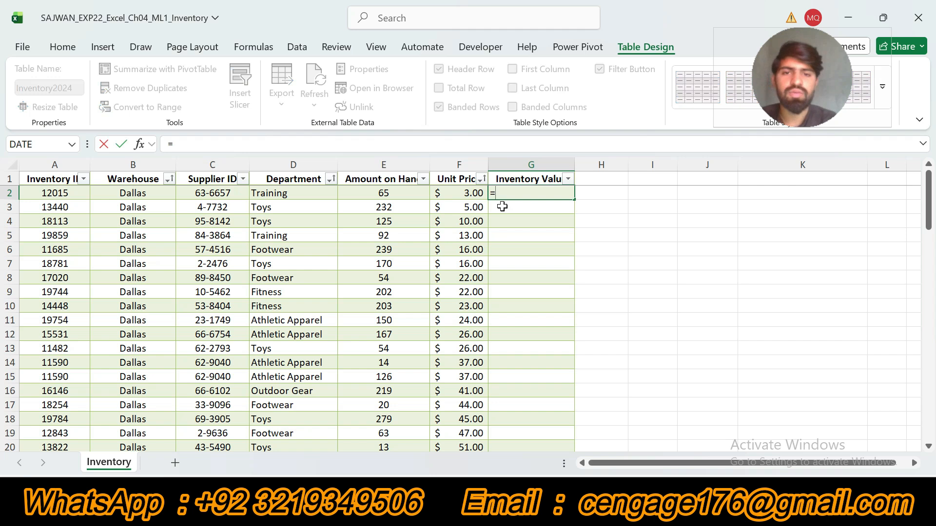
left_click(457, 198)
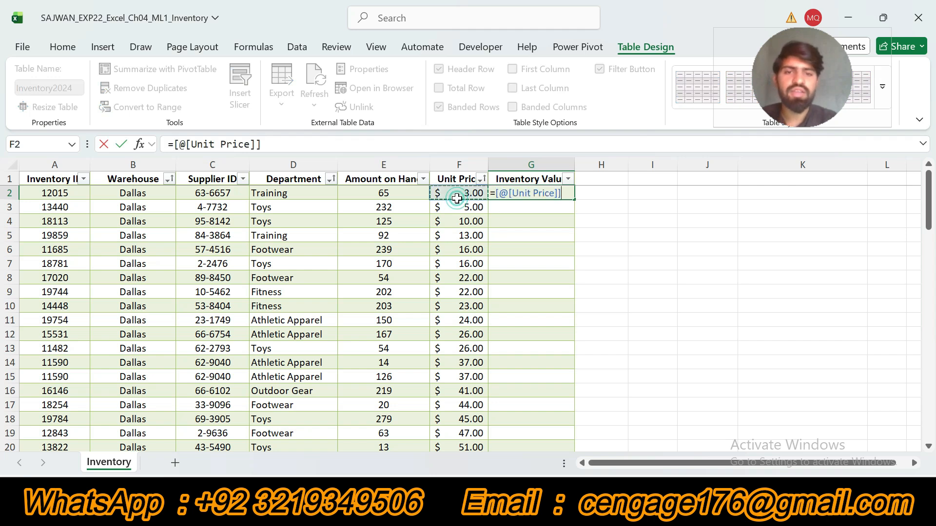
type("*")
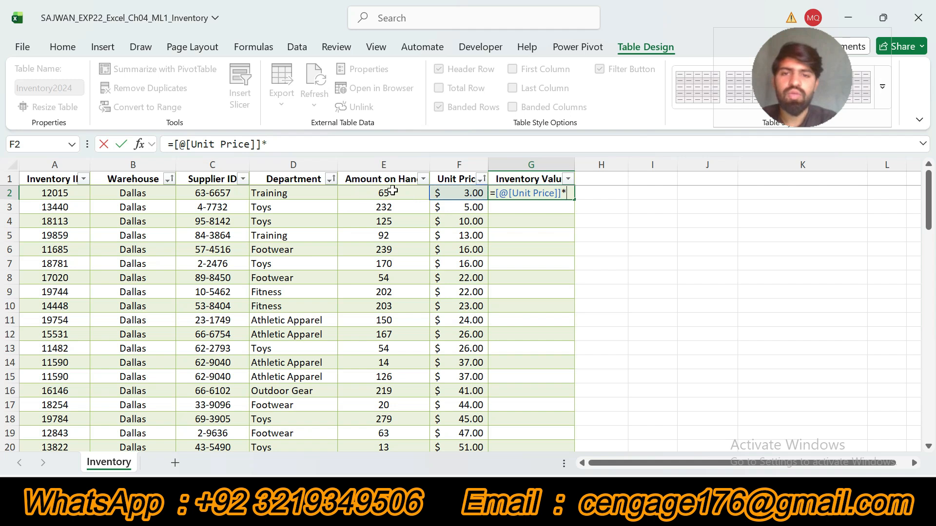
left_click(393, 191)
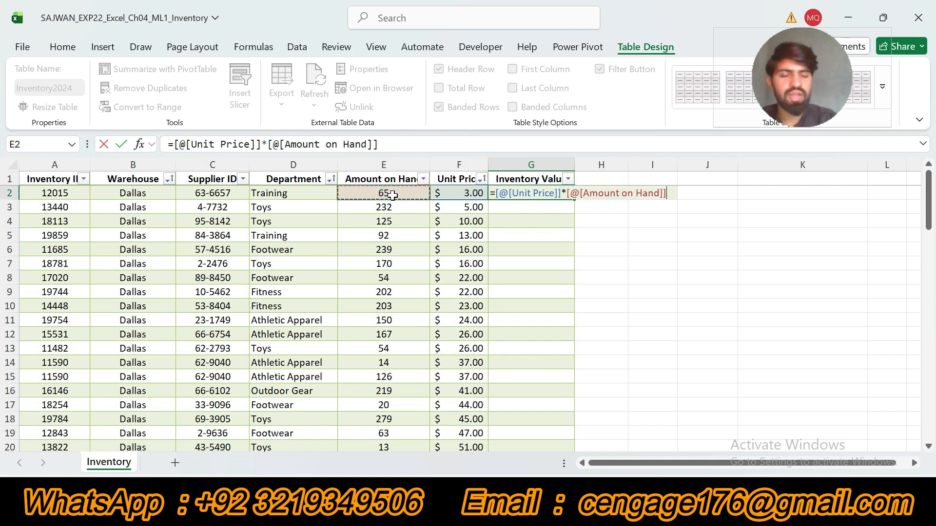
key("Return")
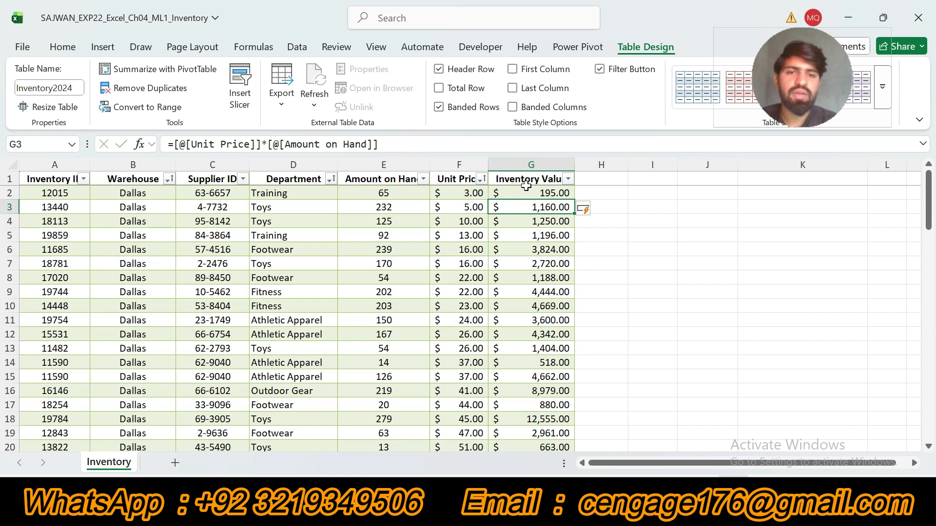
left_click(551, 180)
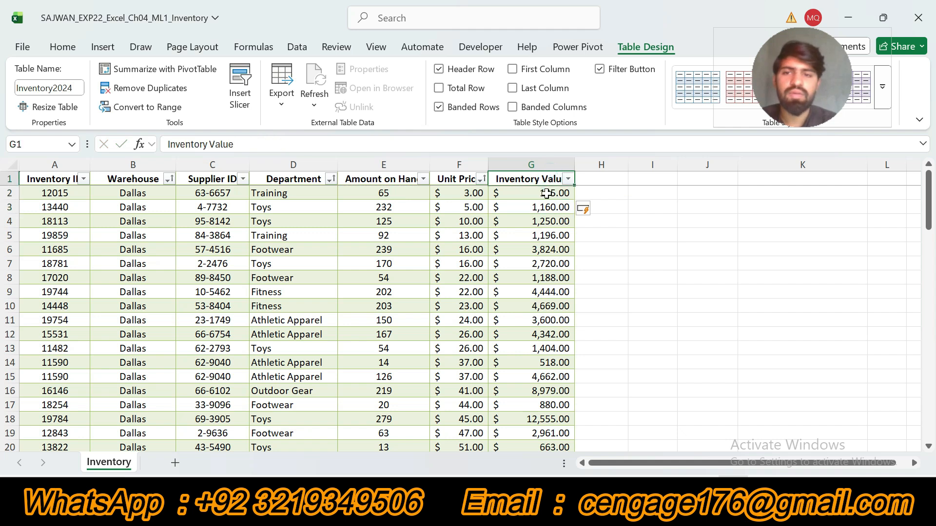
left_click(546, 193)
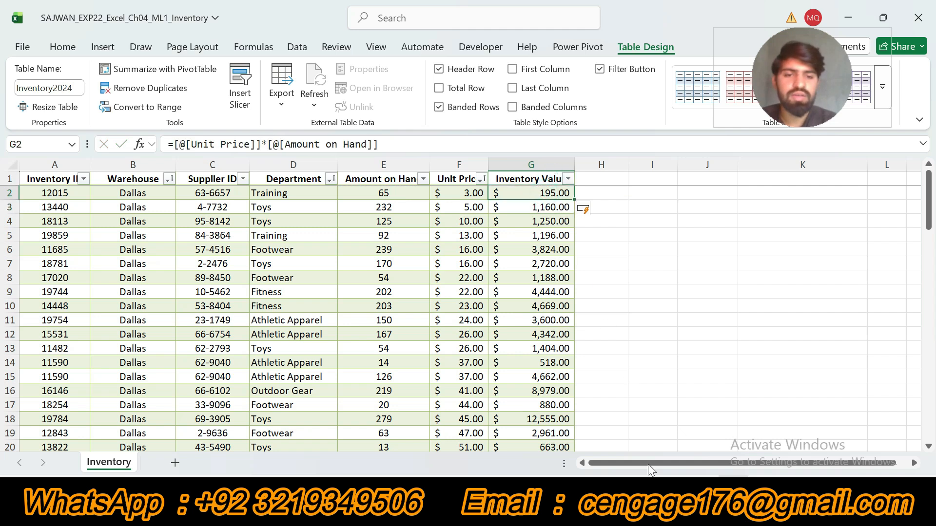
Return to the Word instructions, undo the step 7 highlight, and go back to the beginning of the document.
left_click(762, 499)
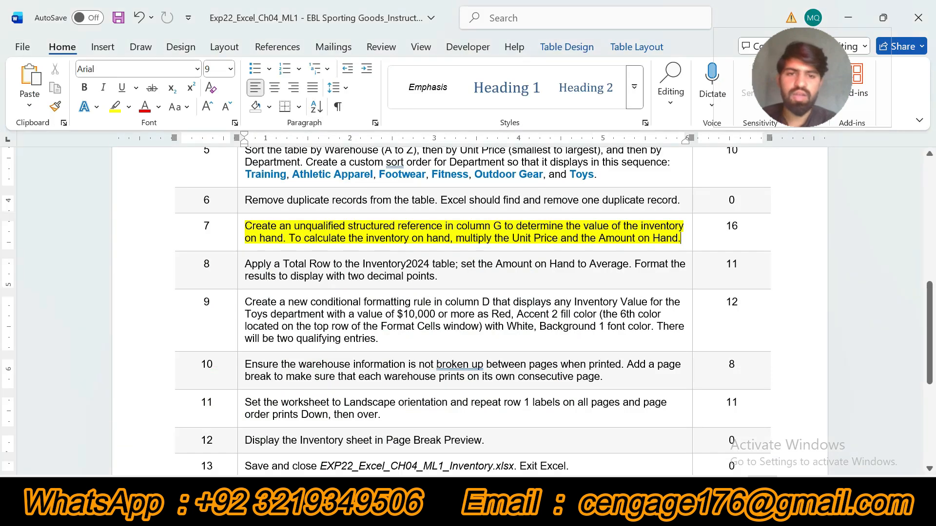
key("ctrl+z")
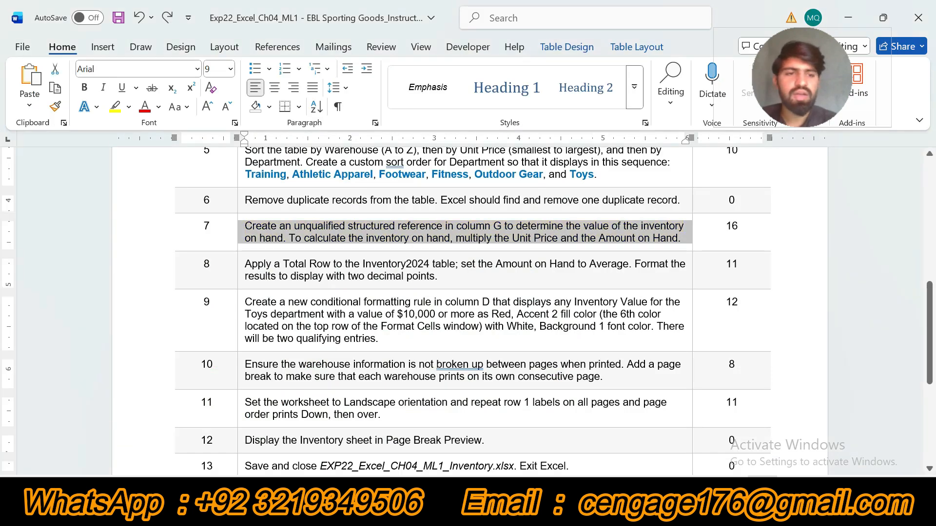
scroll(2, 336, "down", 1)
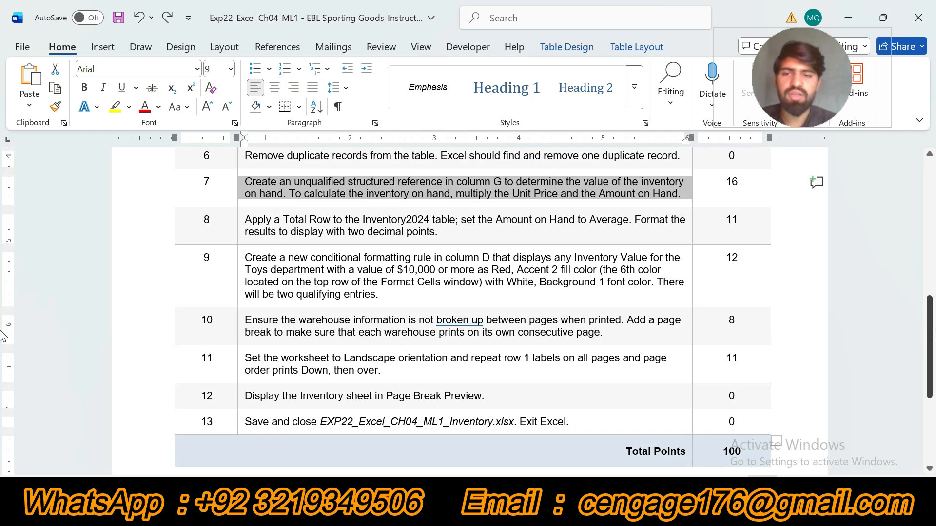
left_click_drag(935, 330, 934, 192)
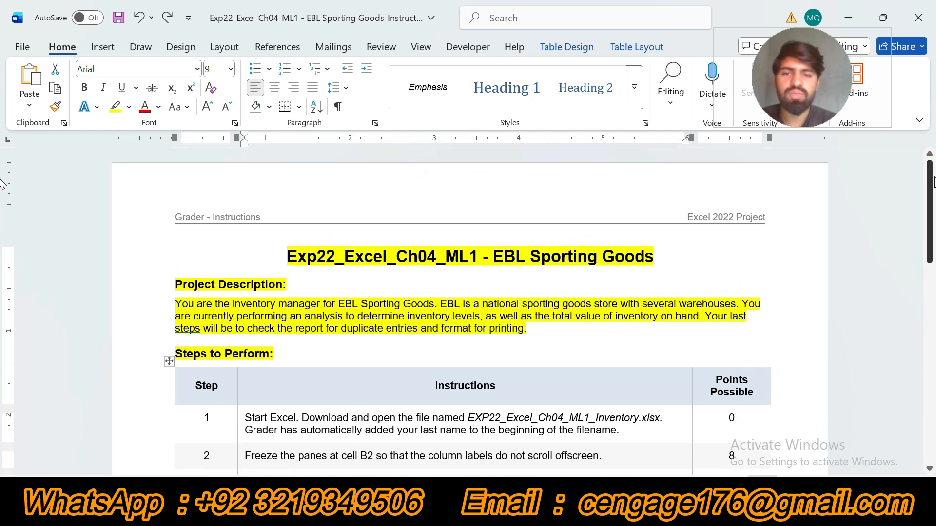